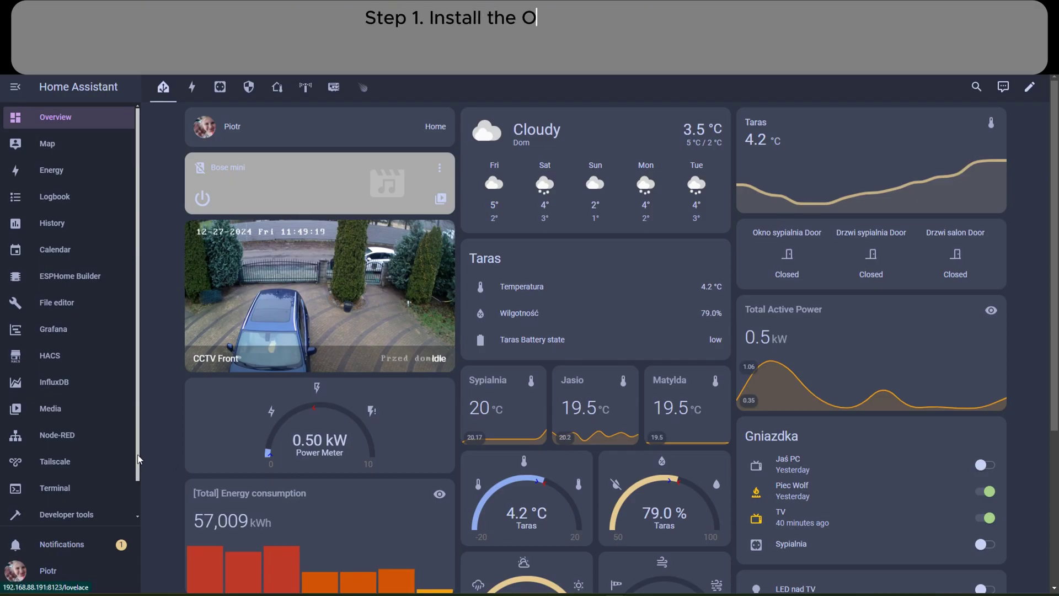
From Settings > Devices & services, add the OpenAI Conversation integration found by searching 'openai'
scroll(110, 469, down, 1)
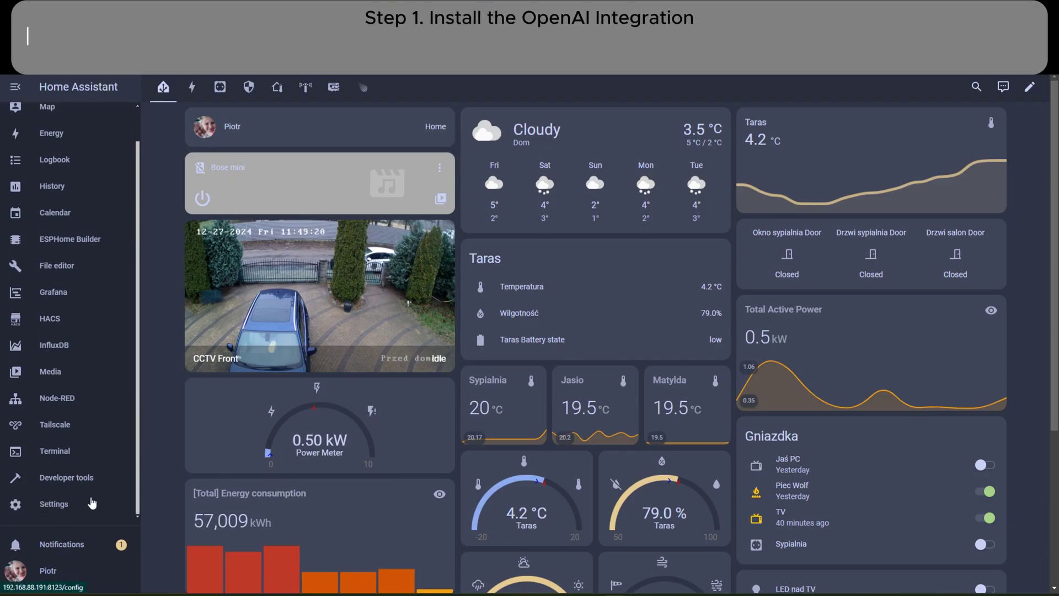
click(91, 503)
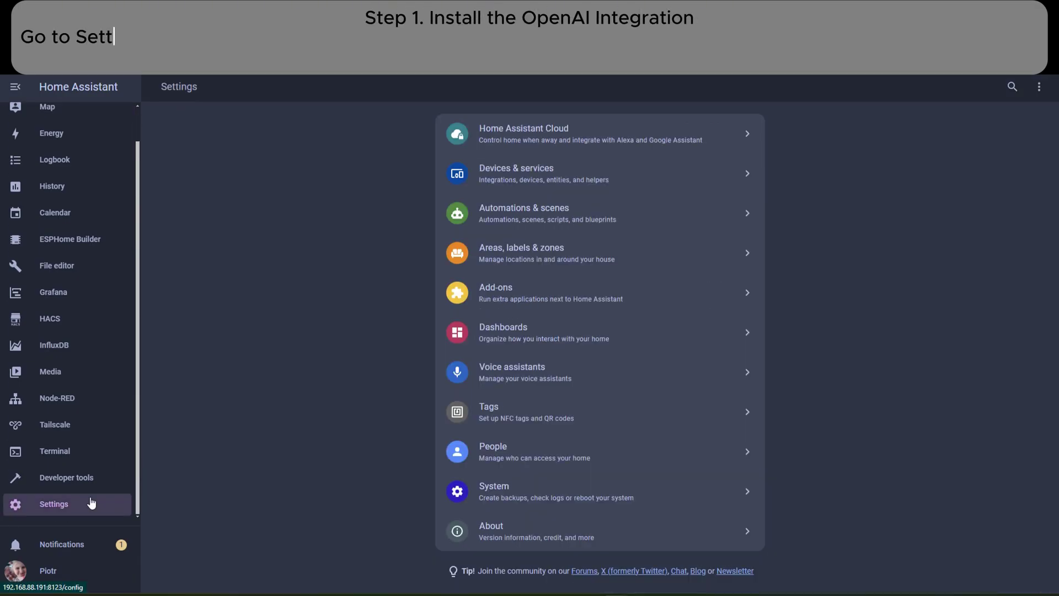
click(454, 182)
click(968, 570)
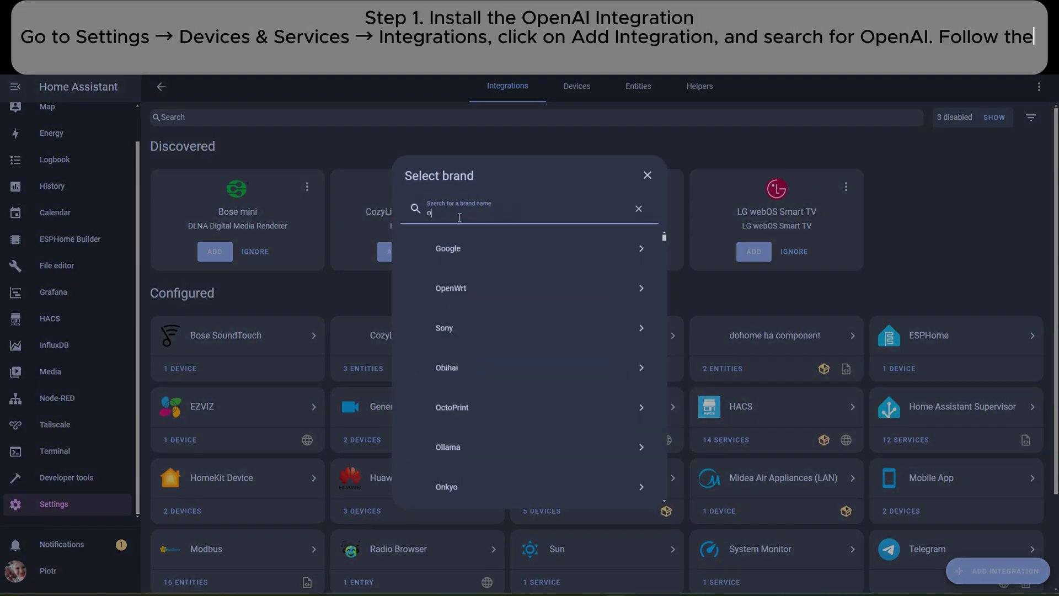
text(openai)
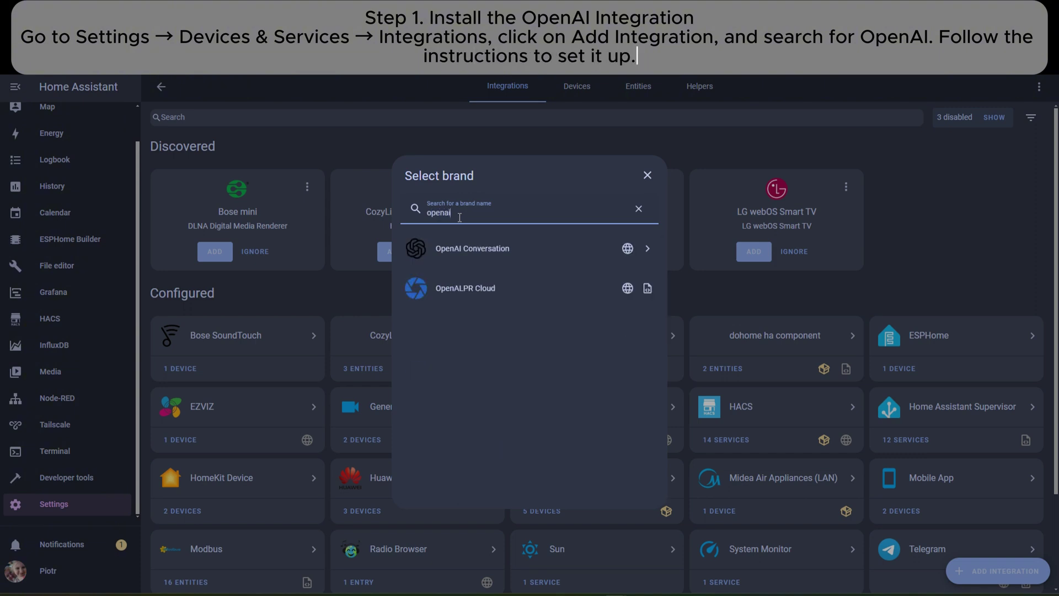
click(465, 251)
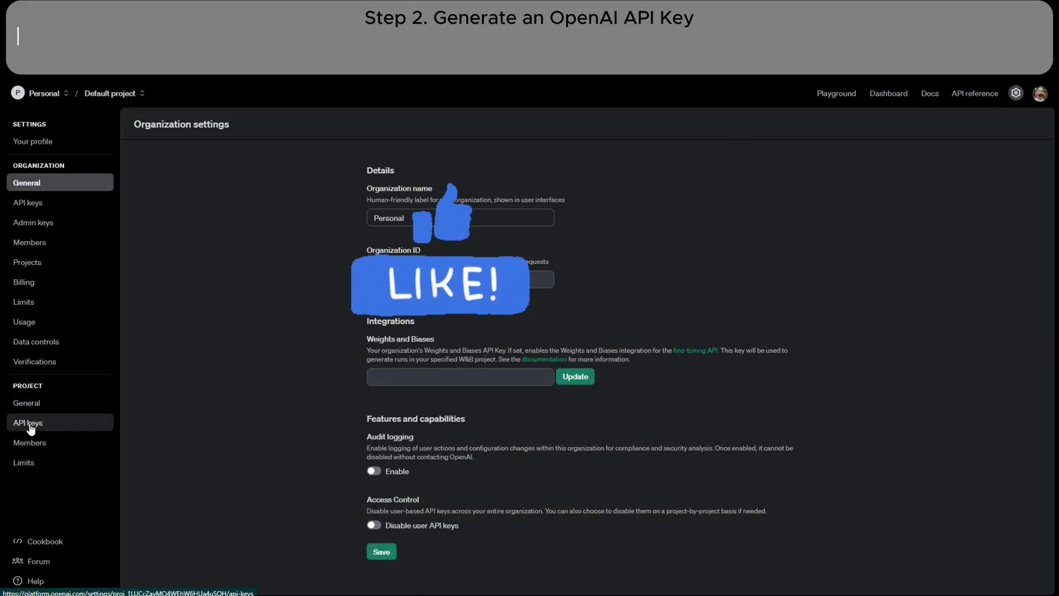
Generate a project secret key named 'Home Assistant' and copy it
click(31, 425)
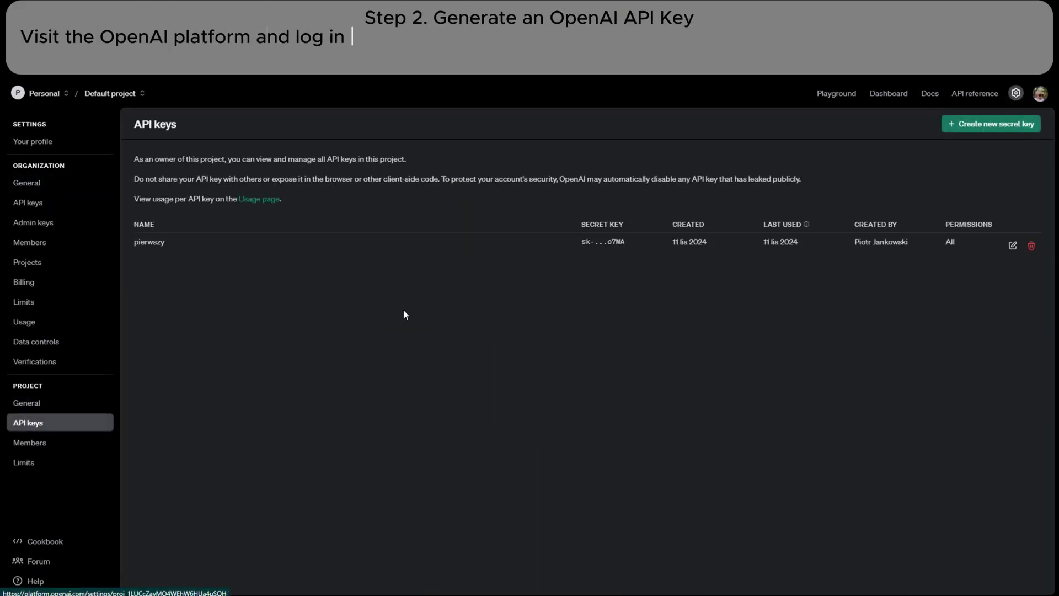
click(991, 124)
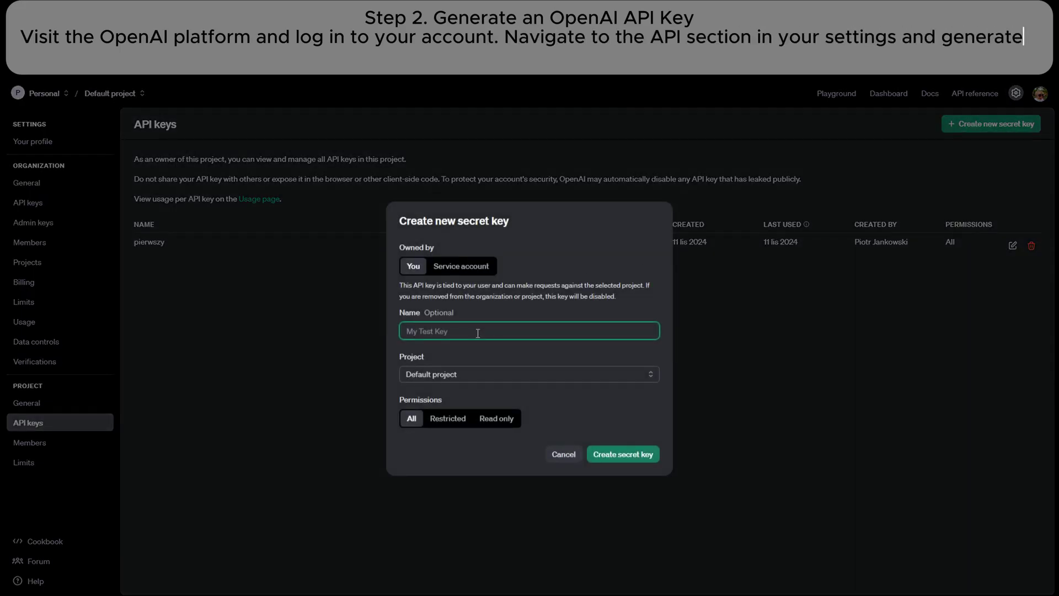
text(Home Assis)
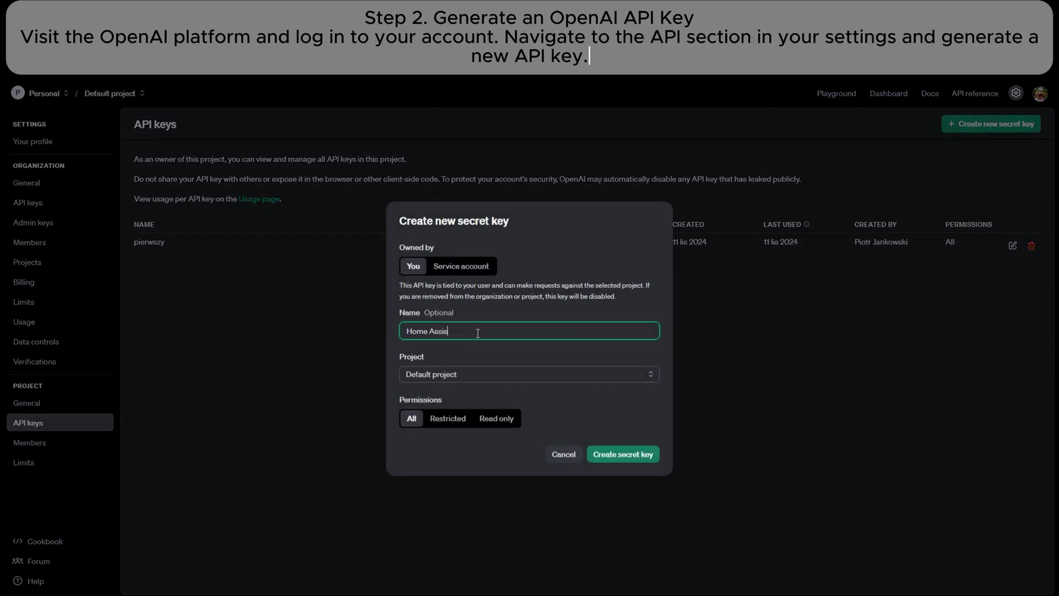
text(tant)
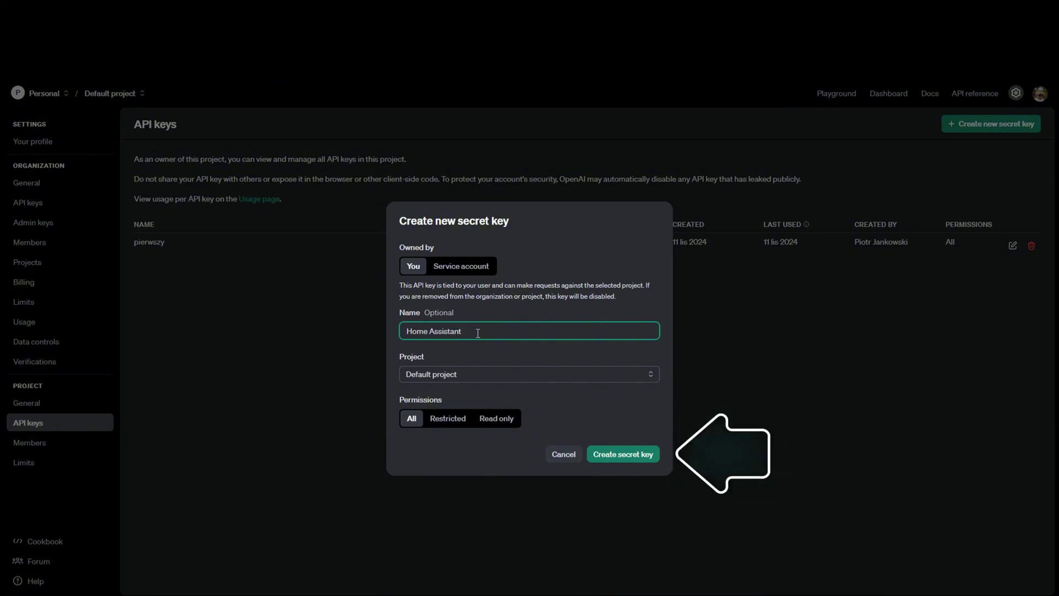
click(620, 463)
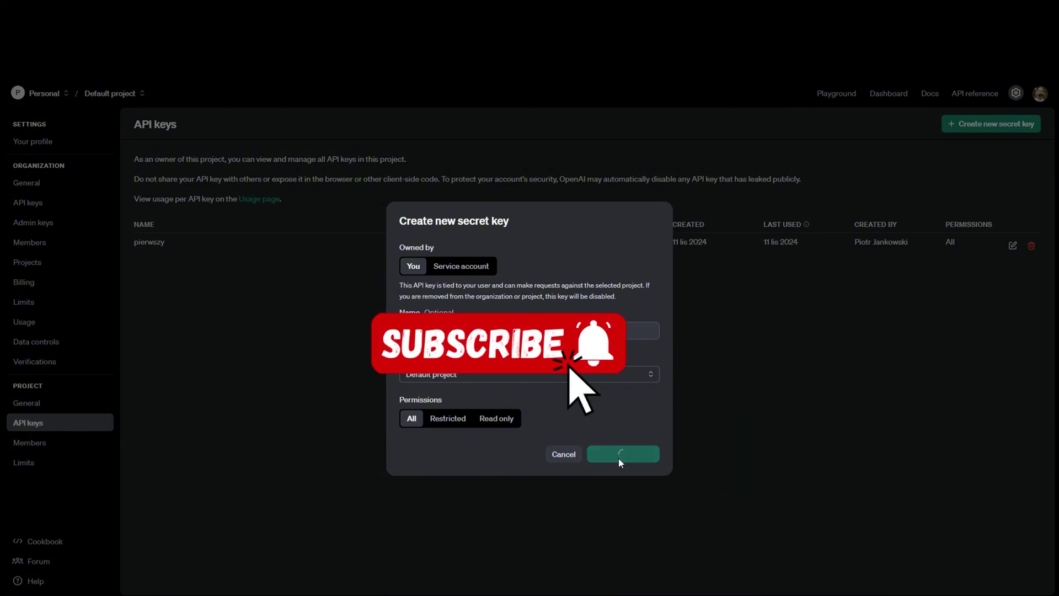
click(636, 347)
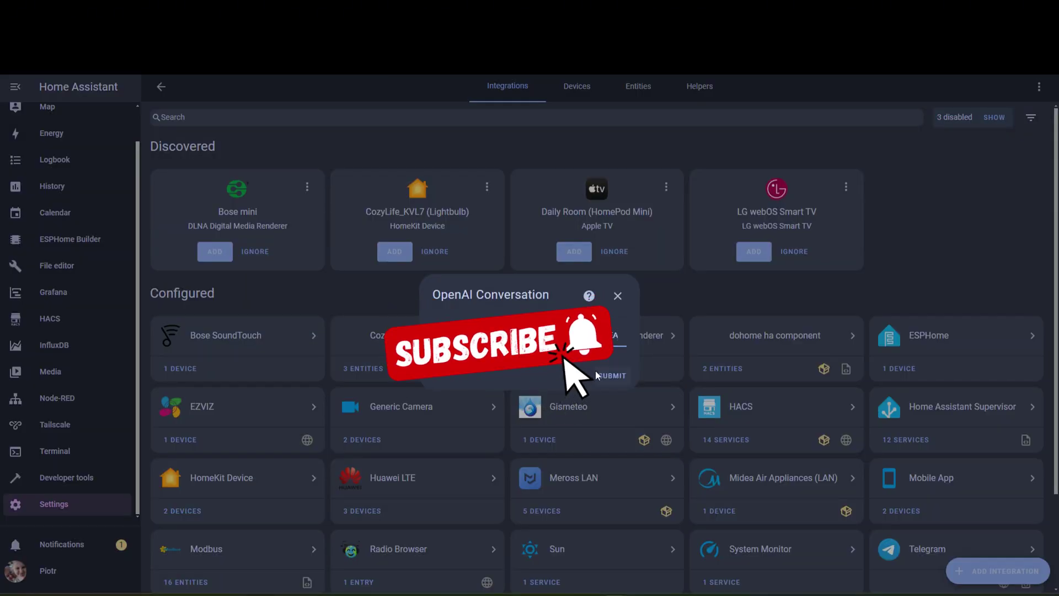
Submit the pasted API key and assign the ChatGPT device to the Salon area
click(614, 375)
click(565, 377)
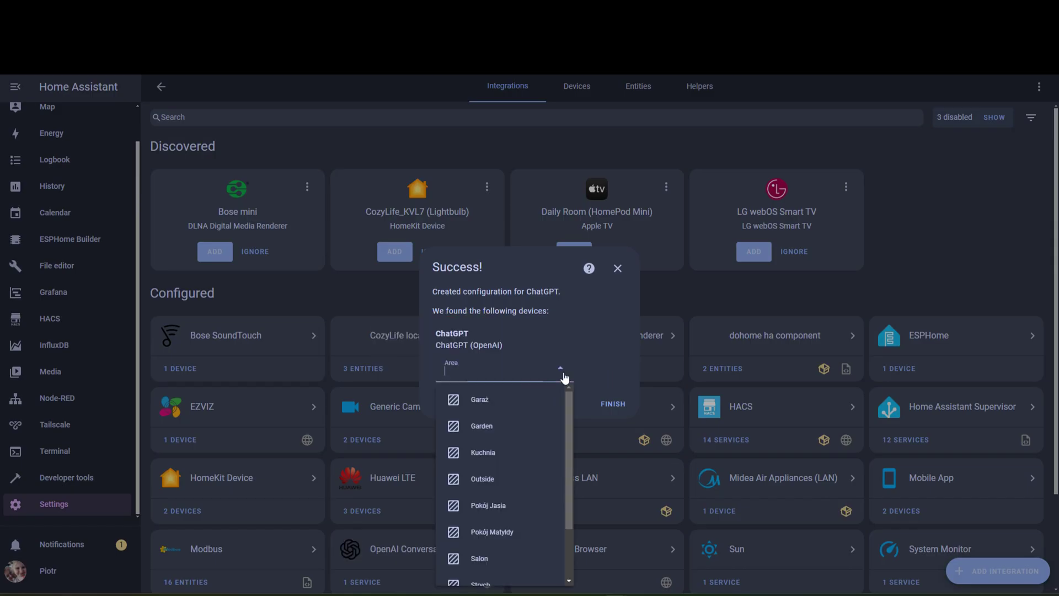
scroll(533, 475, down, 2)
click(500, 503)
click(610, 406)
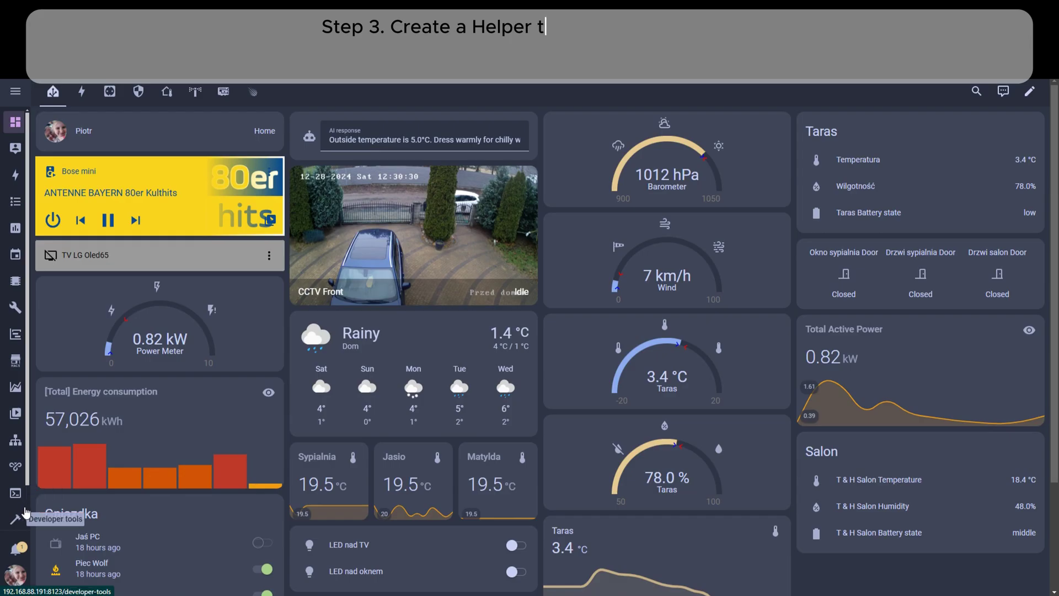
Start a new Text helper from Settings > Devices & services > Helpers
scroll(25, 513, down, 1)
click(16, 508)
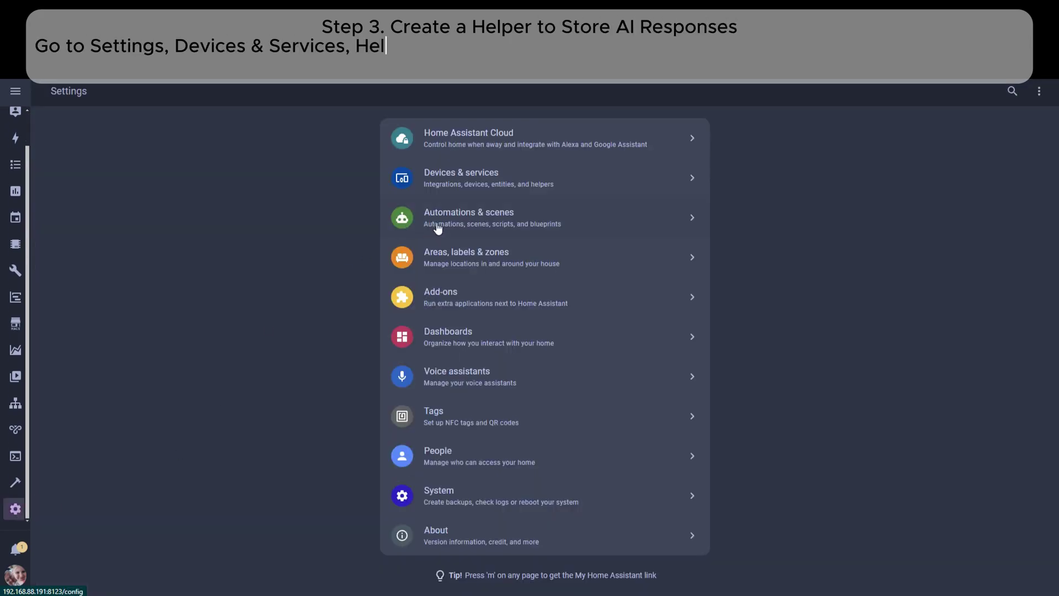
click(470, 184)
click(646, 91)
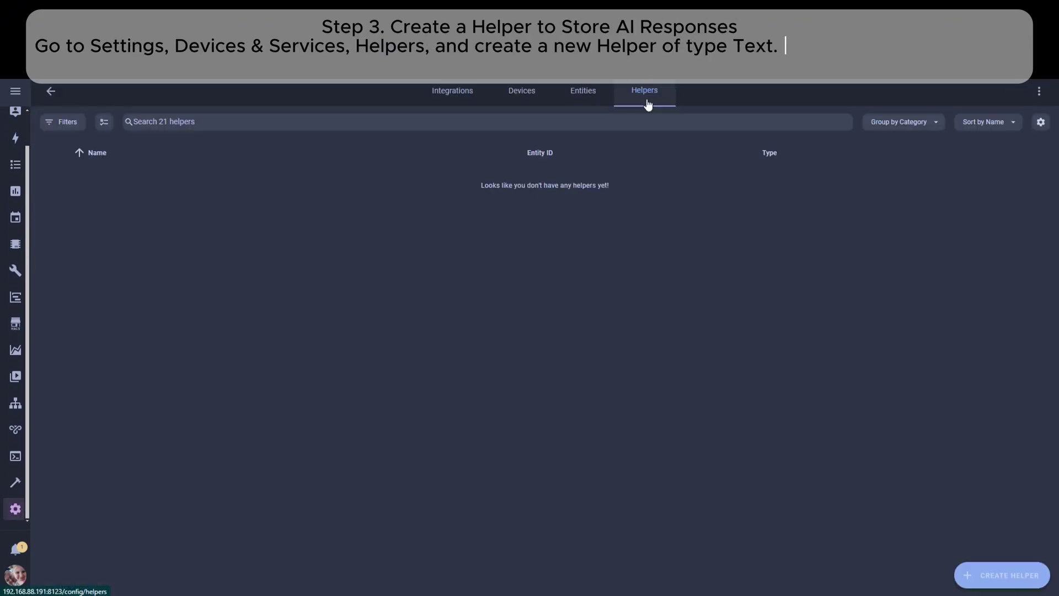
click(985, 575)
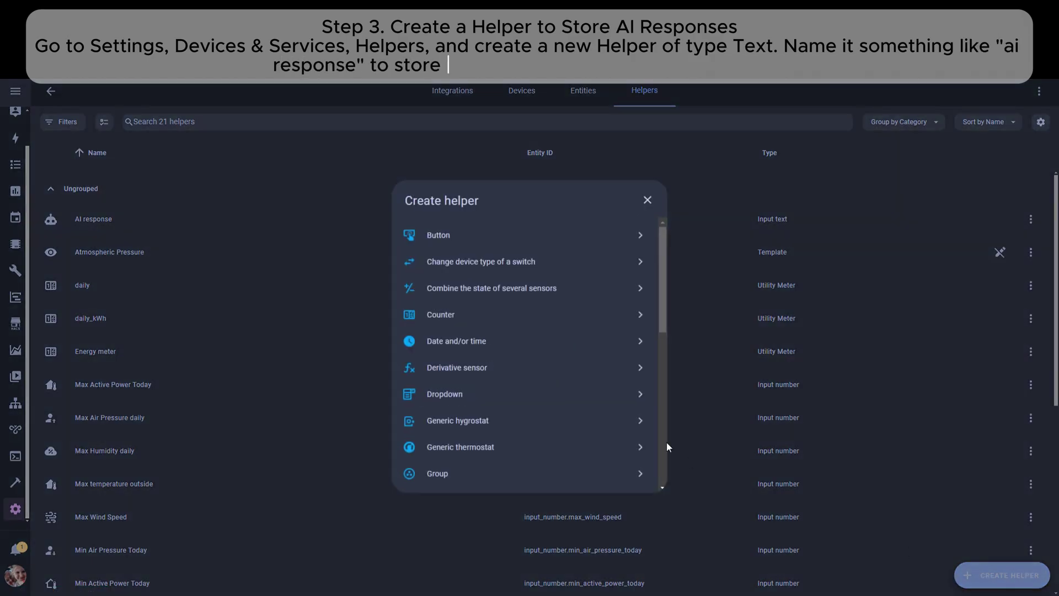
drag(662, 282, 659, 393)
click(483, 393)
text(AI response)
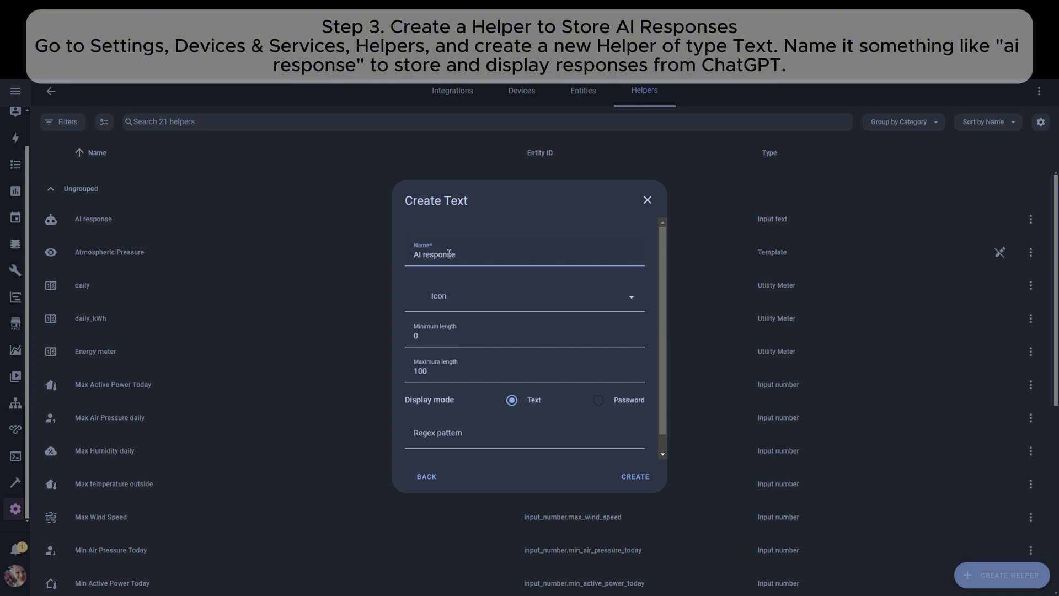
Give the 'AI response' text helper the mdi:robot icon and create it
click(524, 296)
text(robot)
click(469, 330)
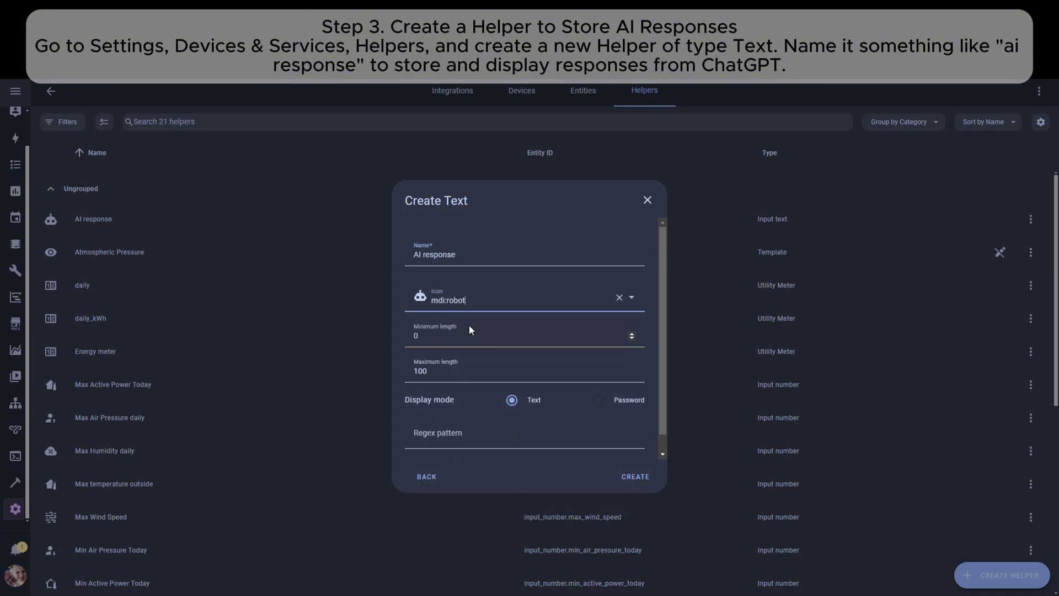
scroll(637, 452, down, 1)
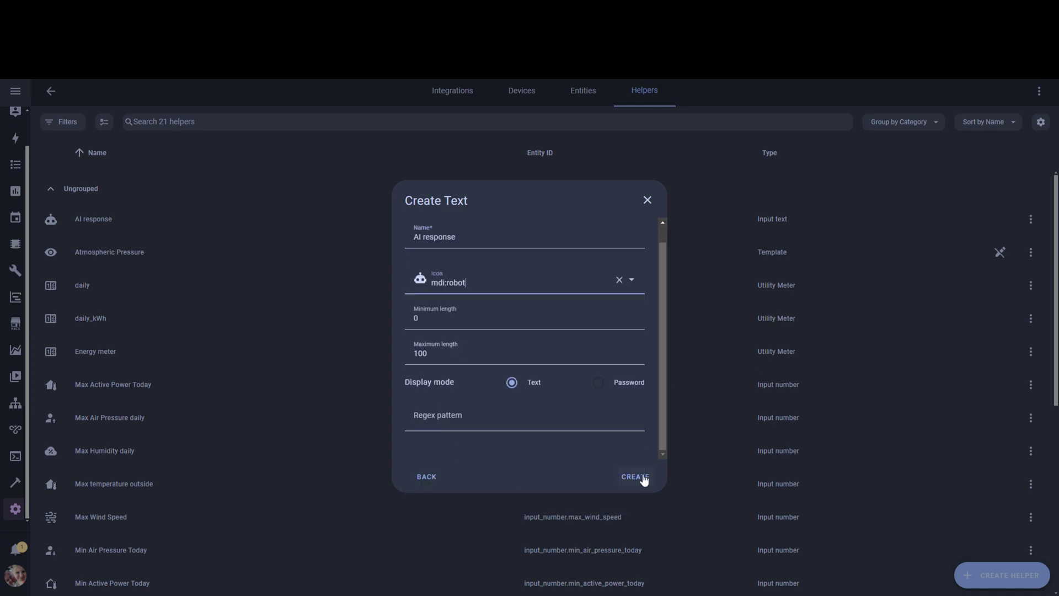
click(635, 477)
click(162, 226)
click(390, 118)
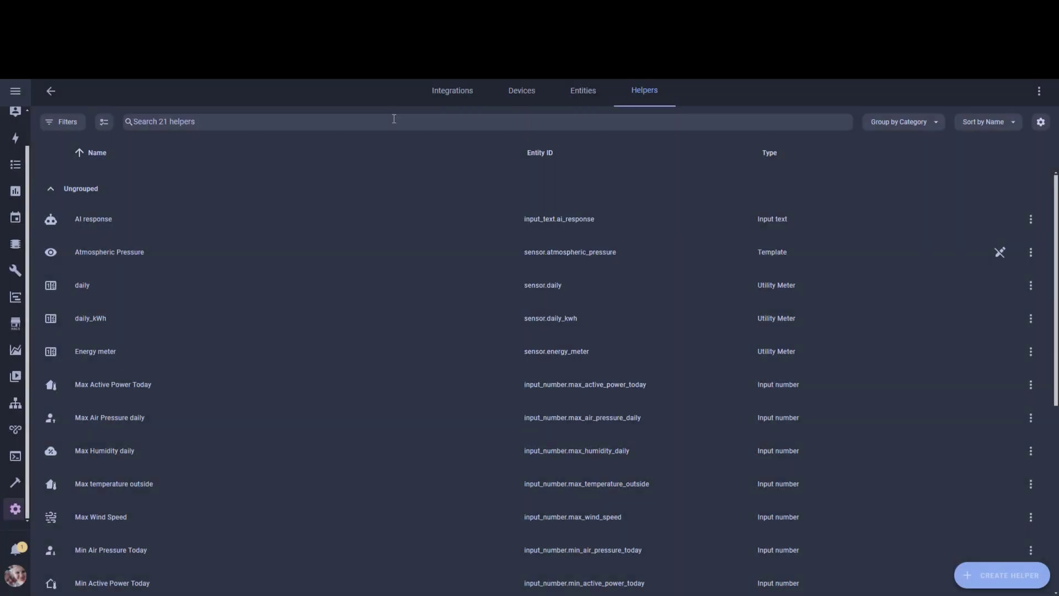
scroll(16, 154, up, 2)
Add a By Entity card for the 'AI response' helper to the Home dashboard
click(15, 122)
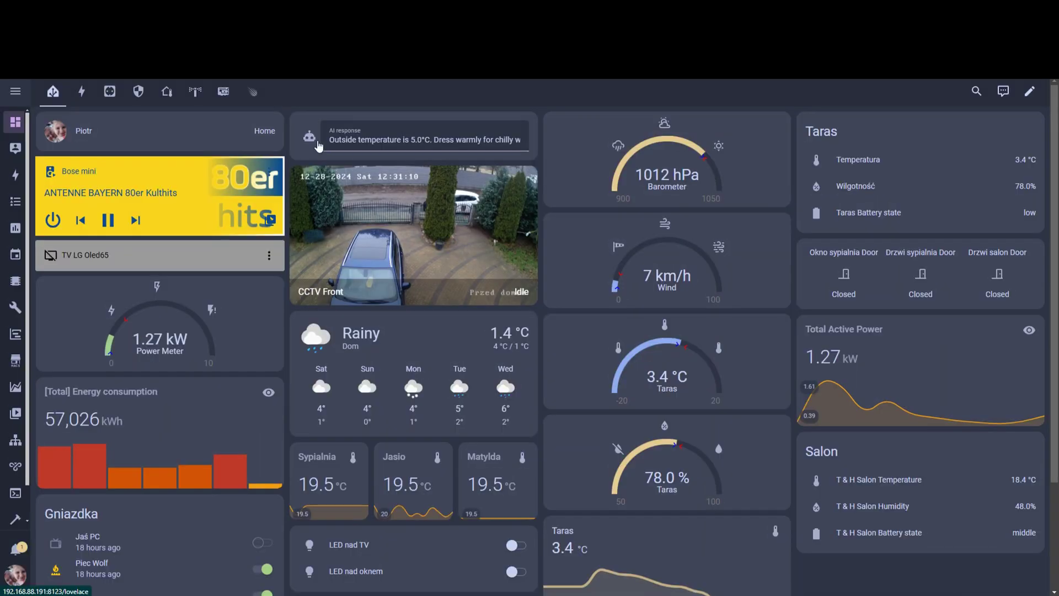
click(1031, 92)
click(1013, 575)
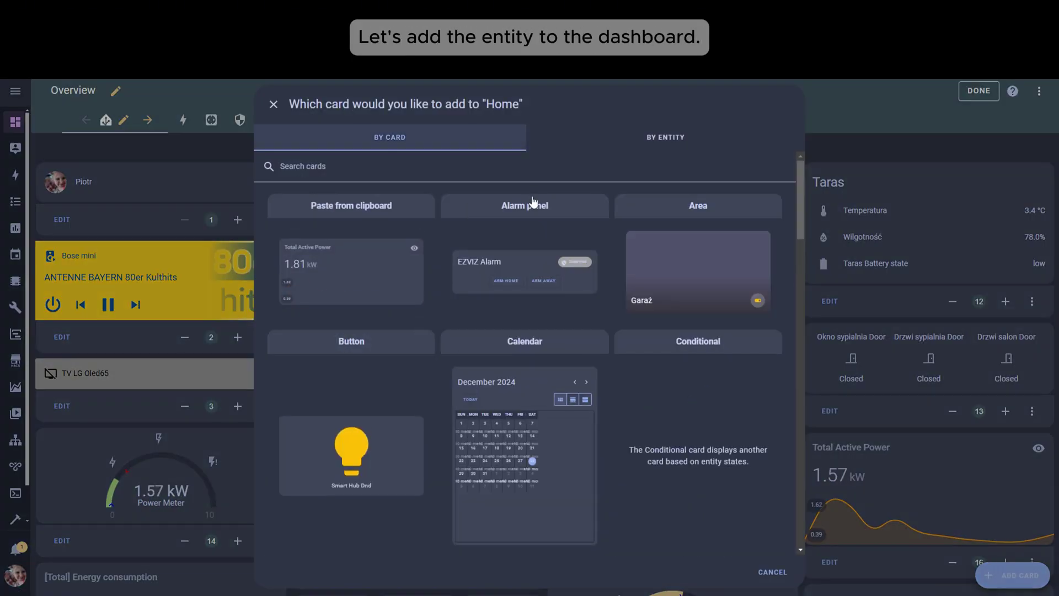
click(634, 137)
click(430, 166)
text(ai)
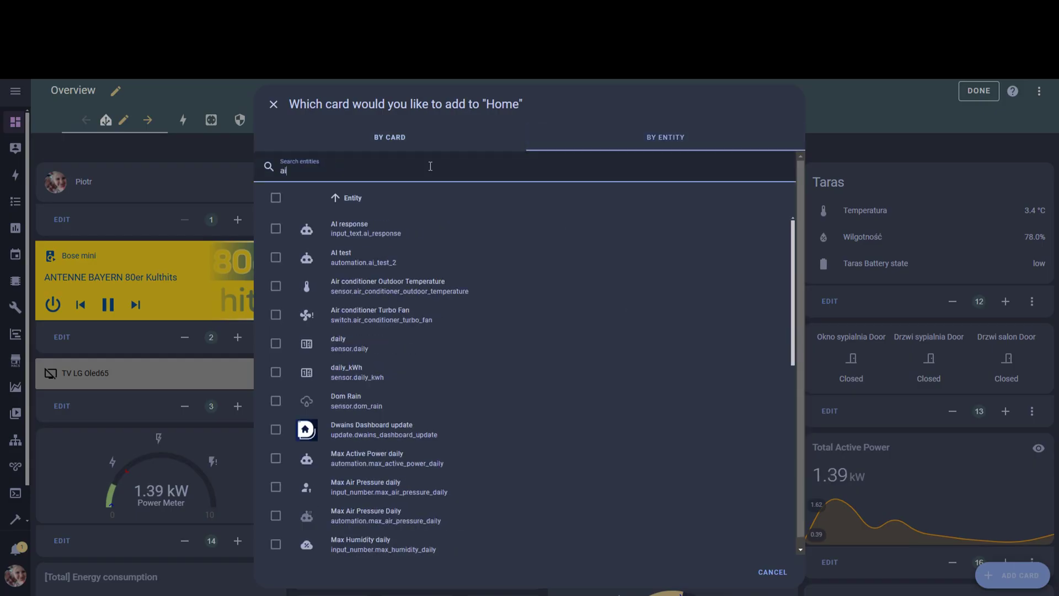
click(348, 227)
click(389, 117)
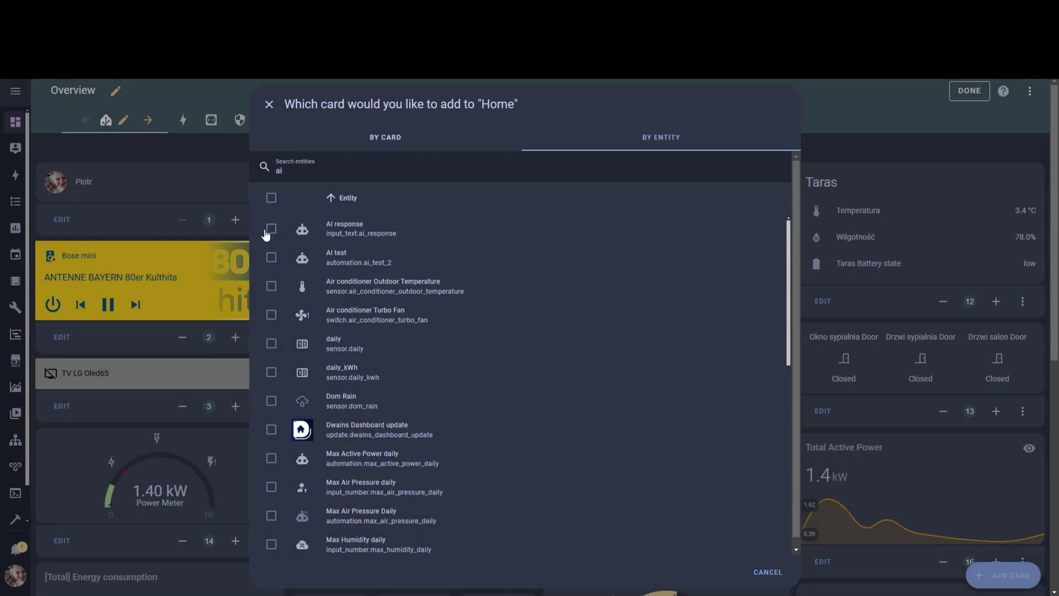
click(275, 228)
click(771, 573)
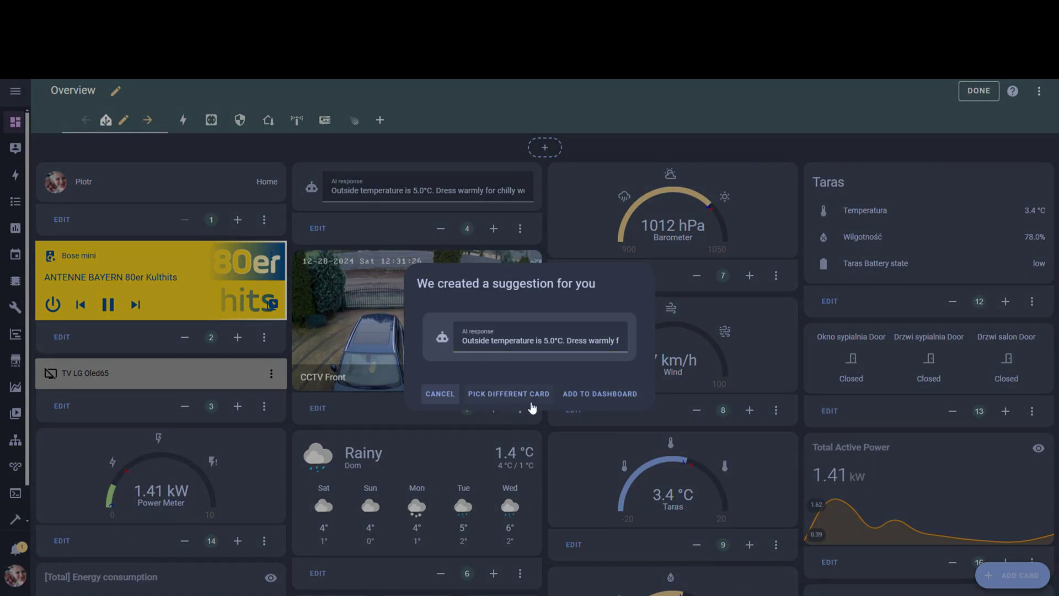
click(436, 394)
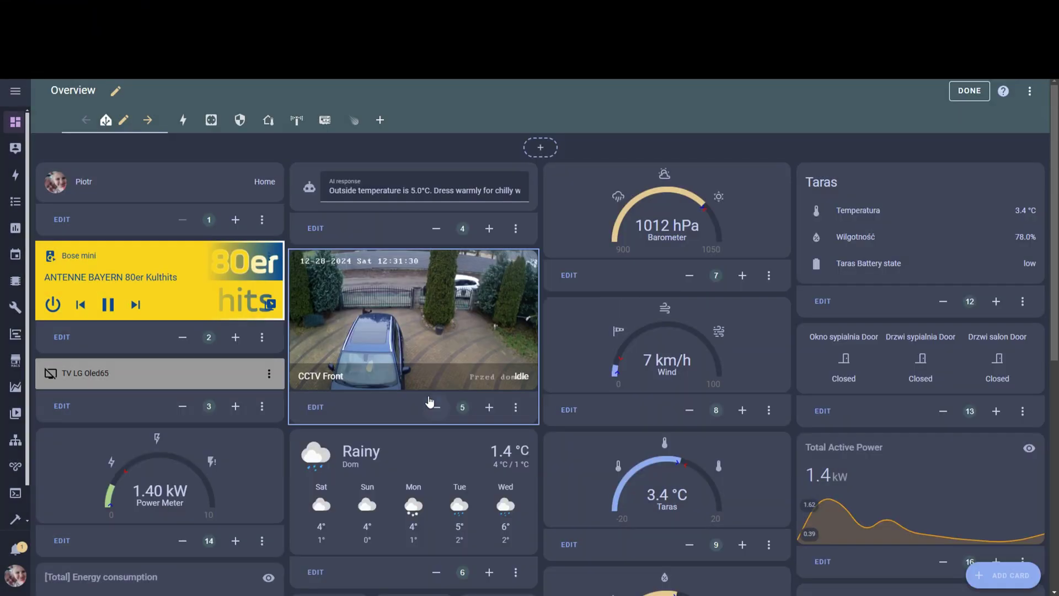
Finish dashboard editing and locate the GPT-3.5 Turbo description in the Models docs
click(979, 91)
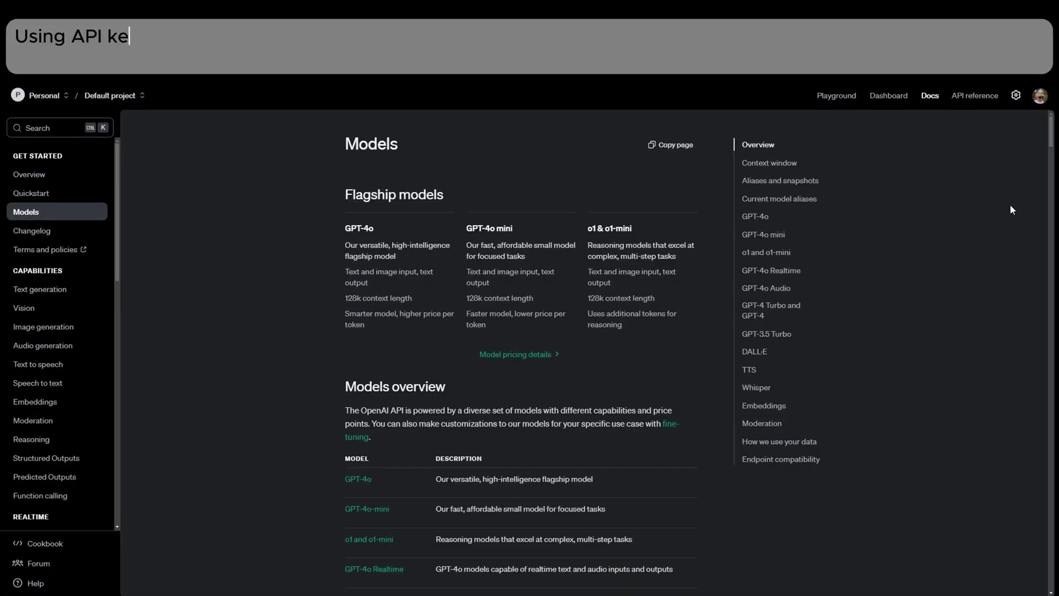
scroll(1055, 146, down, 3)
scroll(1055, 146, down, 1)
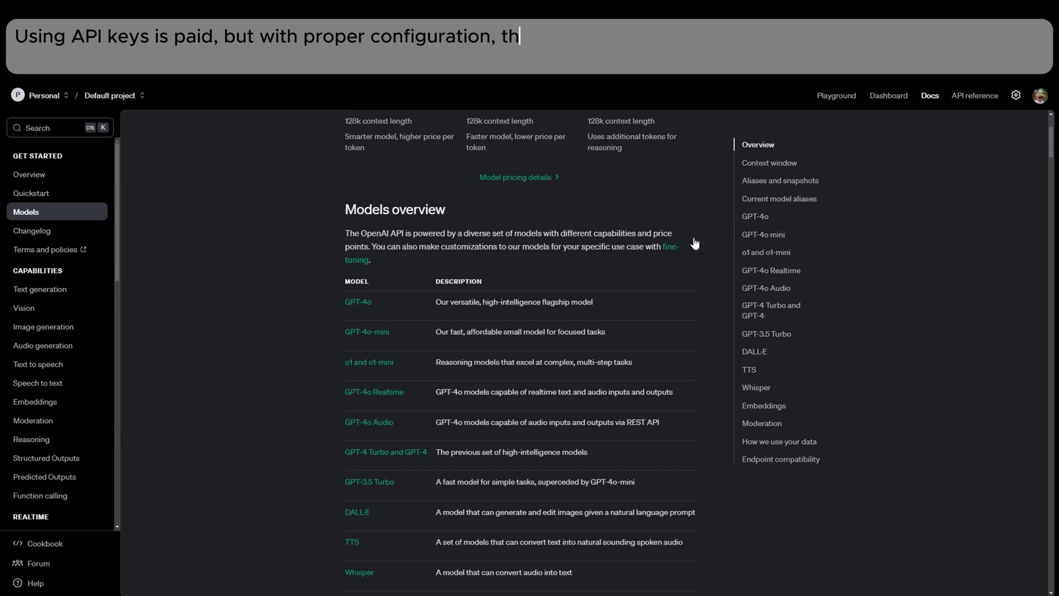
drag(593, 304, 436, 308)
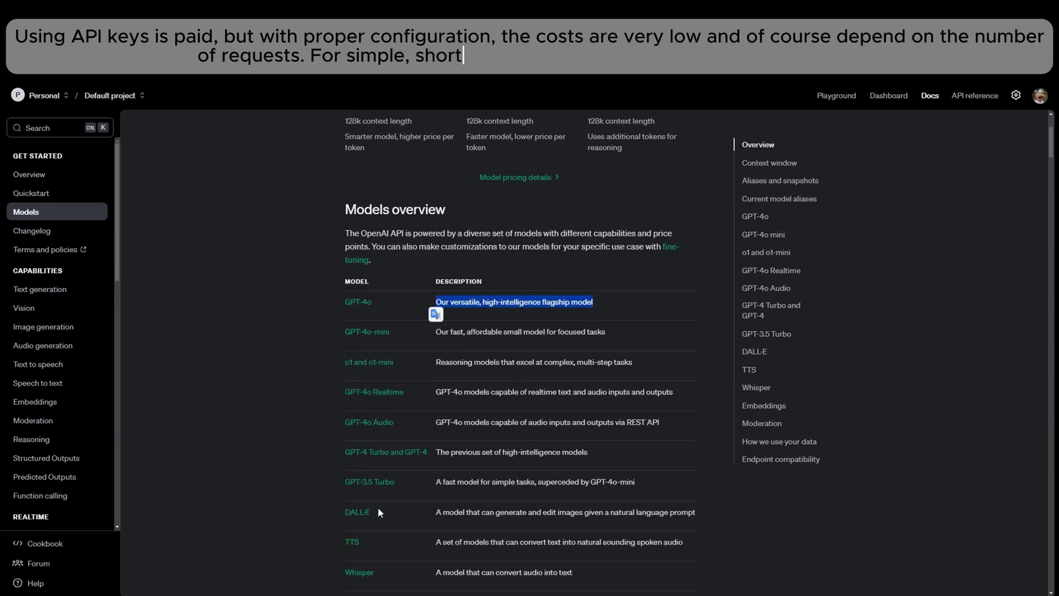
drag(435, 481, 560, 487)
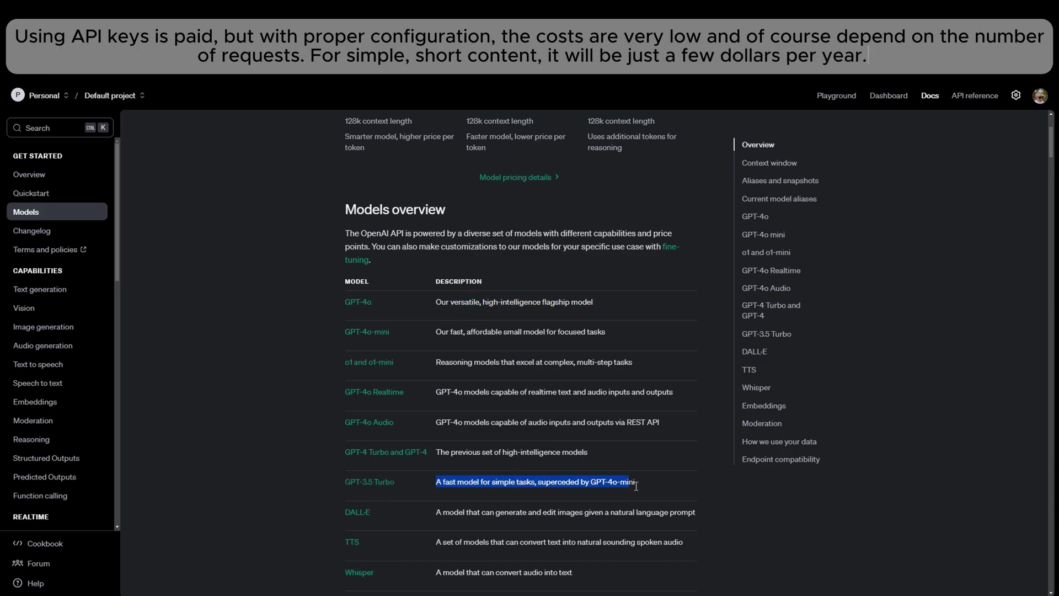
Review the gpt-3.5-turbo-0125 row and its Sep 2021 knowledge cutoff
click(383, 483)
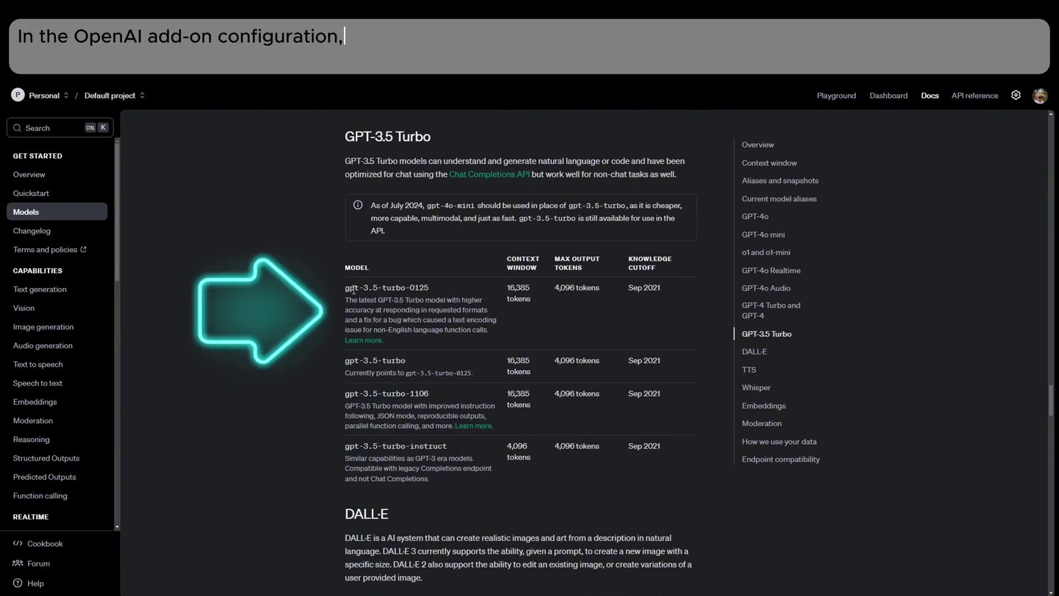
drag(344, 293, 506, 331)
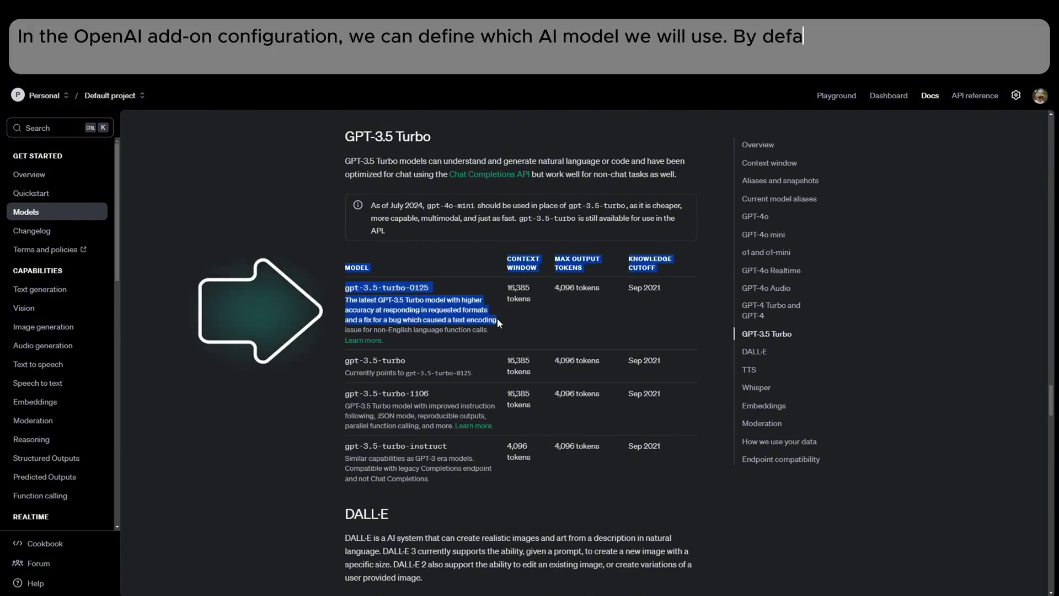
click(508, 332)
drag(664, 287, 628, 287)
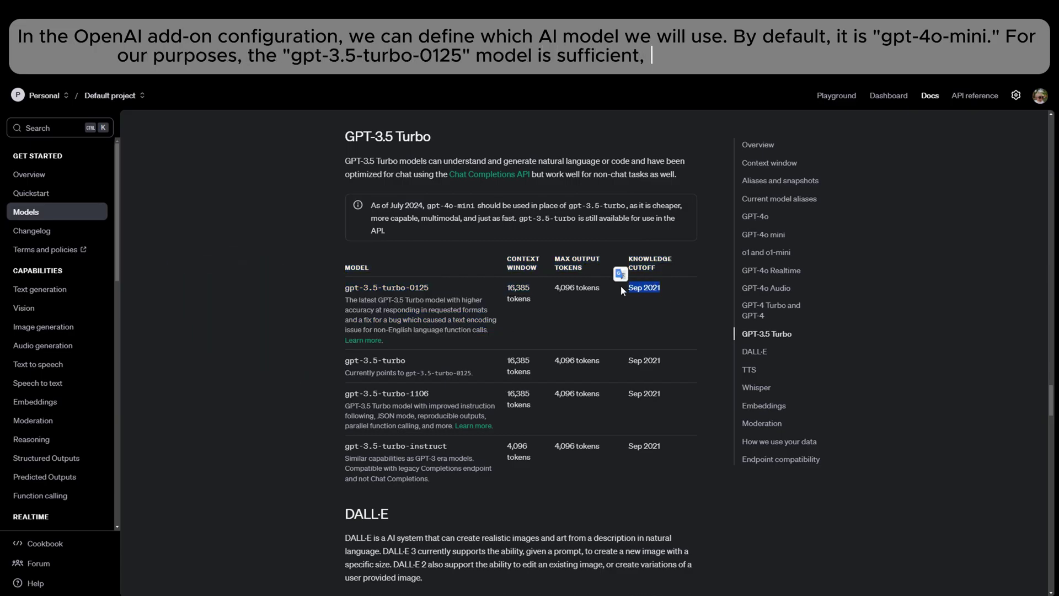
click(629, 323)
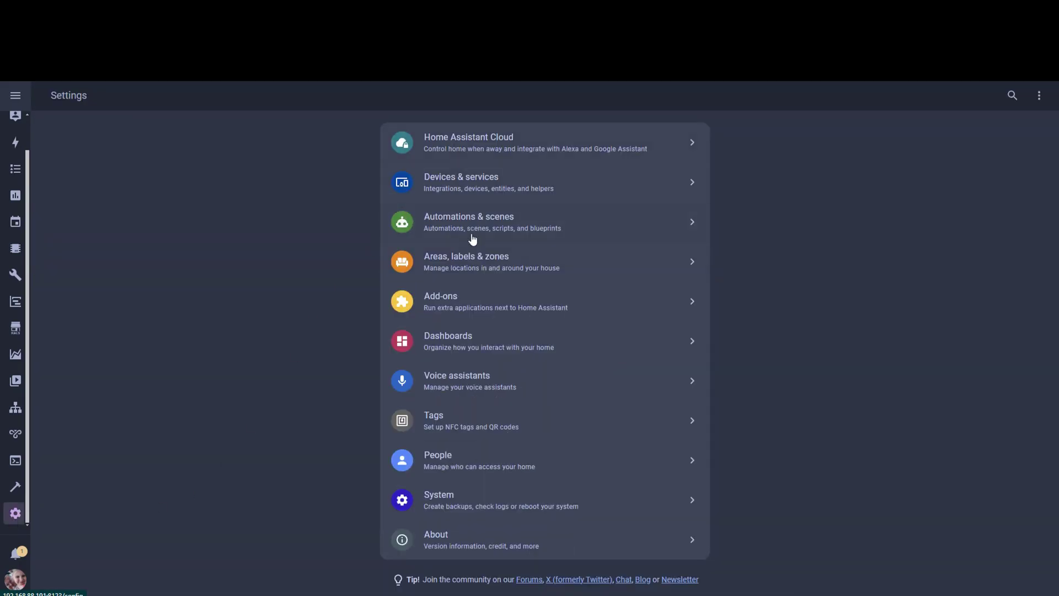
Confirm the OpenAI Conversation options use gpt-3.5-turbo-0125, then check OpenAI usage costs
click(468, 198)
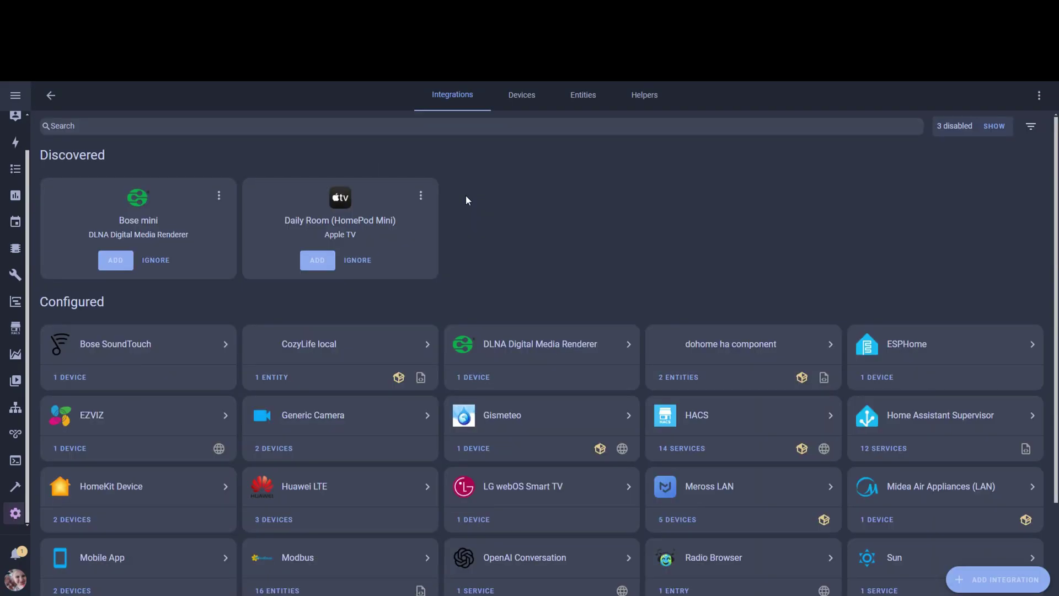
click(524, 572)
click(744, 186)
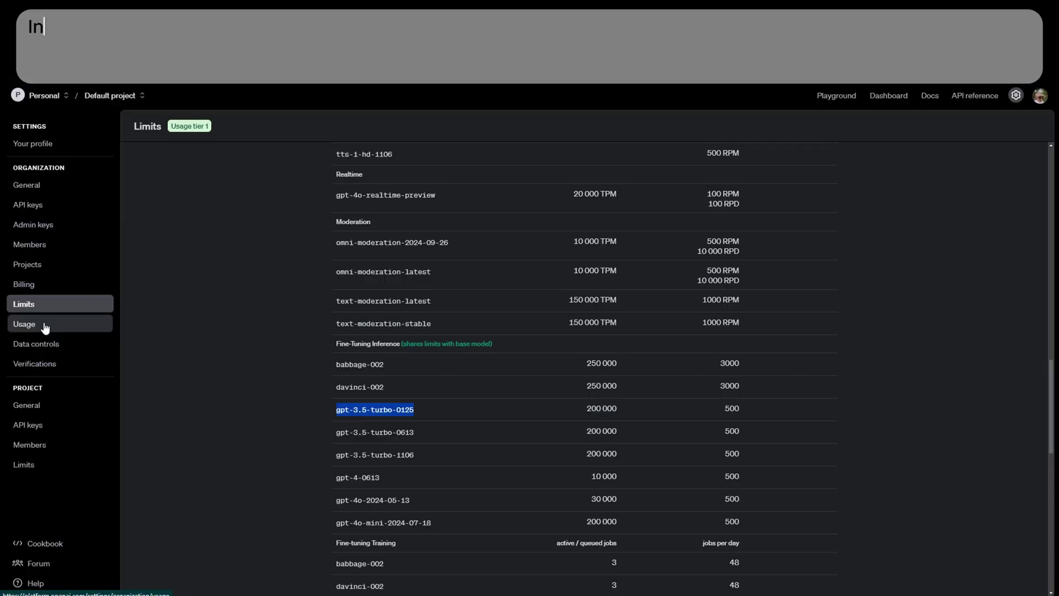
click(44, 324)
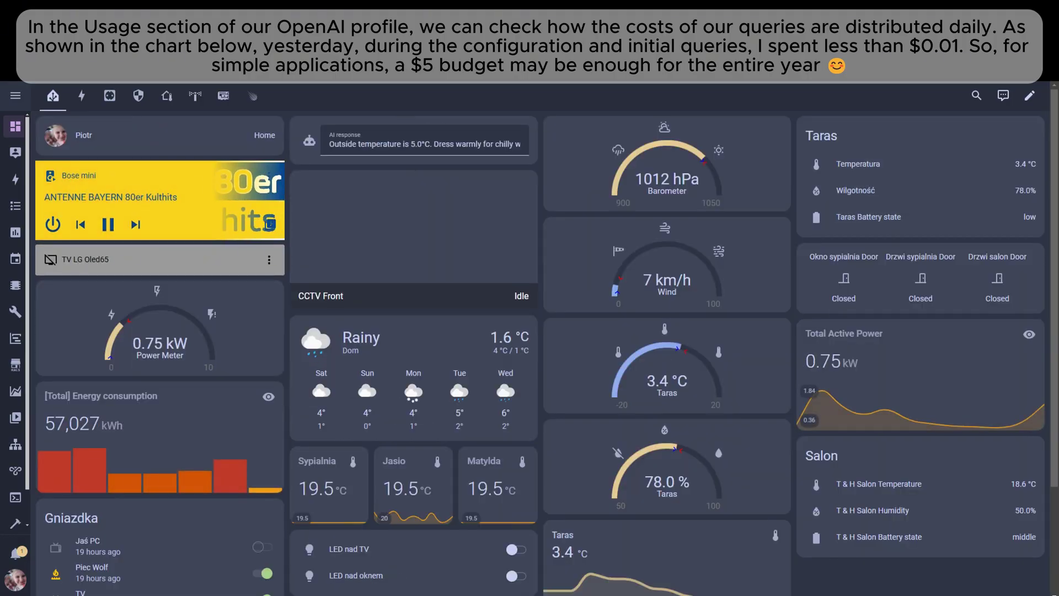
Scroll the dashboard to show the AI response card's dress-warmly temperature message
scroll(33, 270, down, 1)
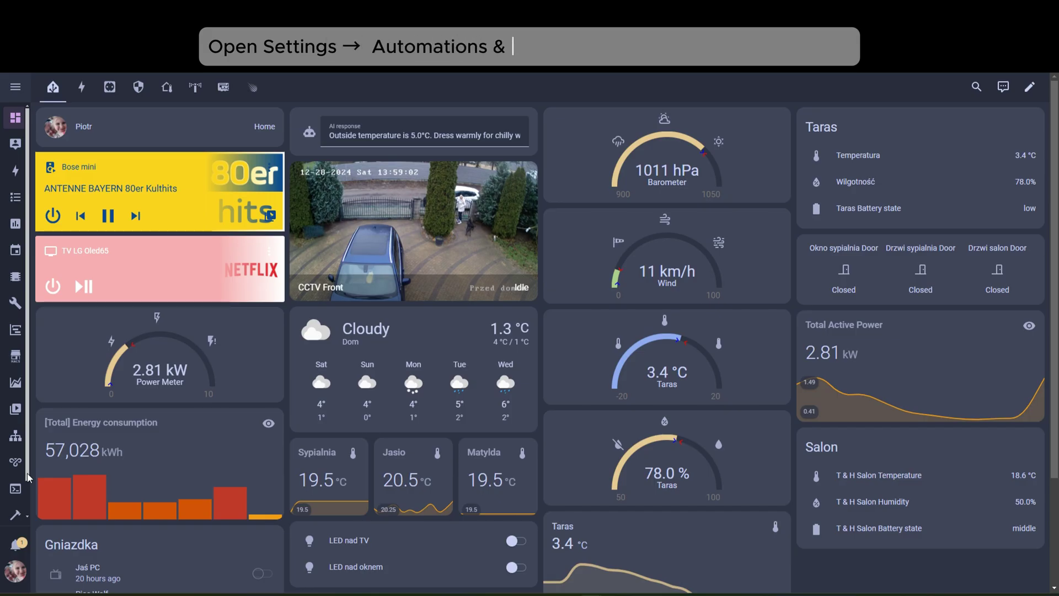
Create a new empty automation from Settings > Automations & scenes
scroll(22, 486, down, 2)
click(15, 505)
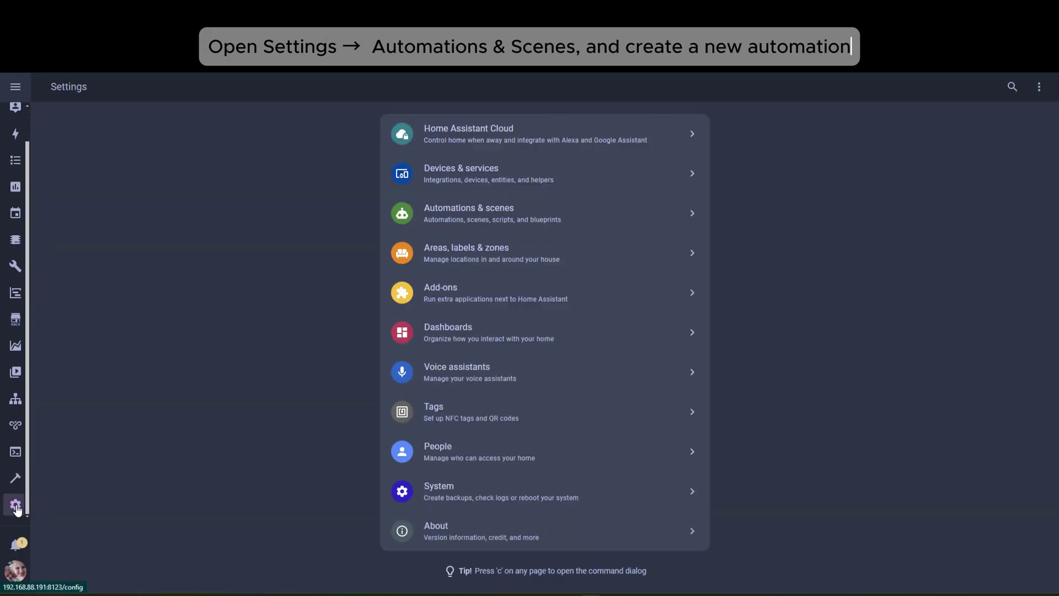
click(435, 226)
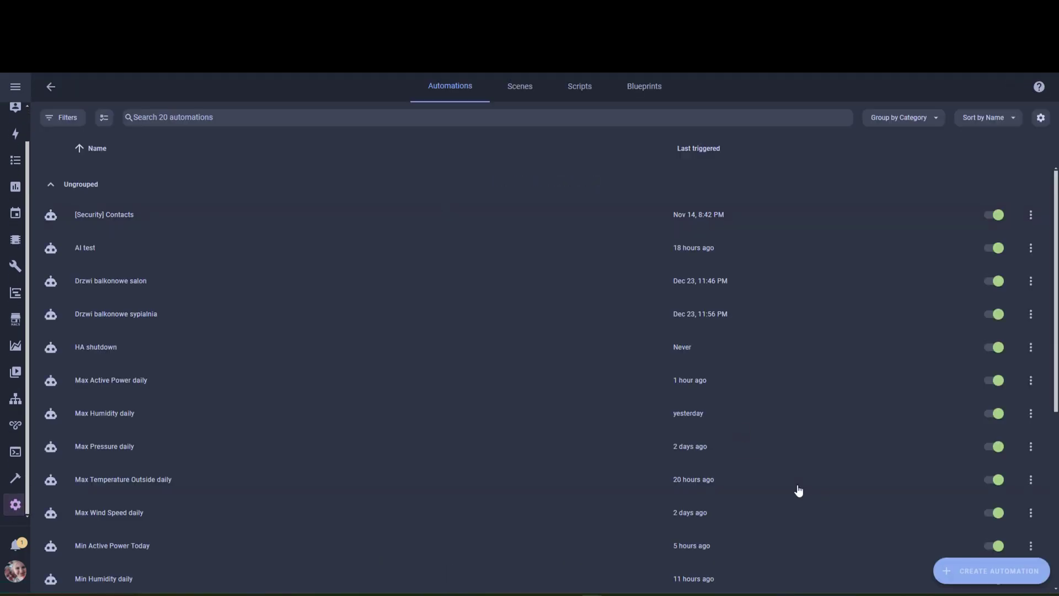
click(963, 571)
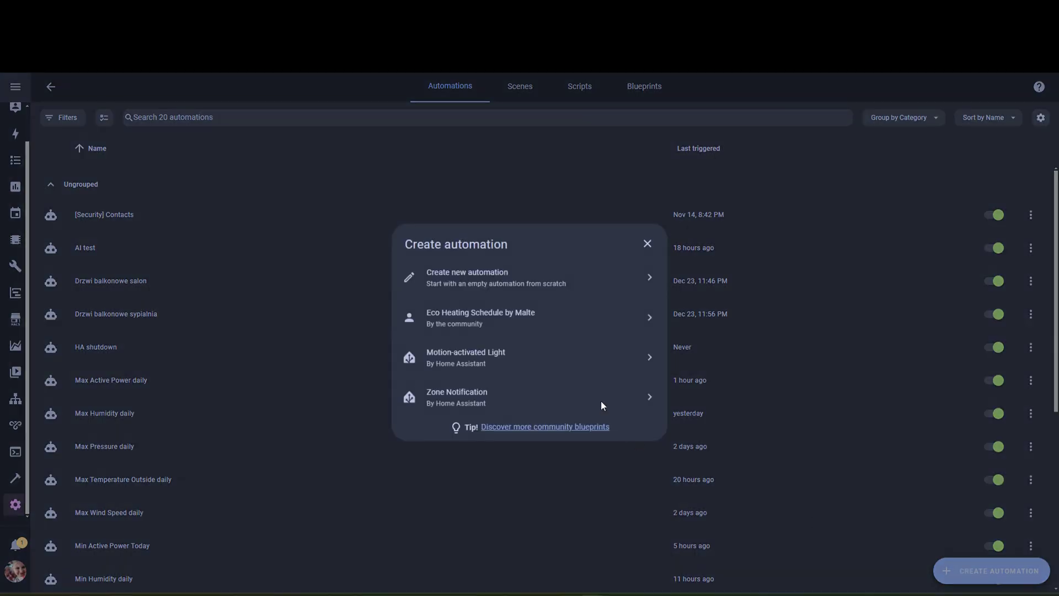
click(465, 282)
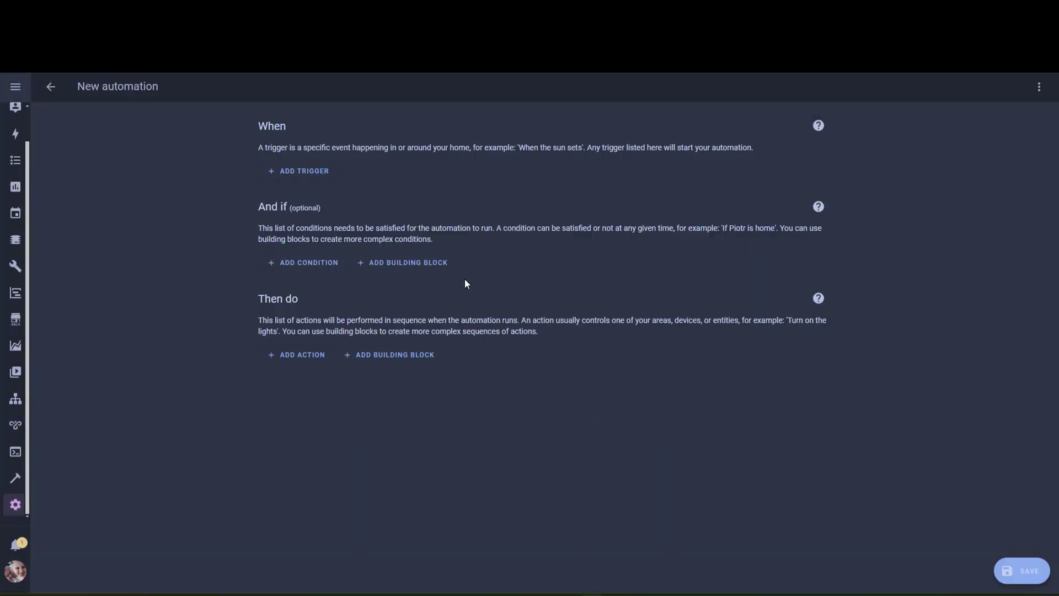
Give the automation a Manual event trigger and bring up the action choices
click(303, 171)
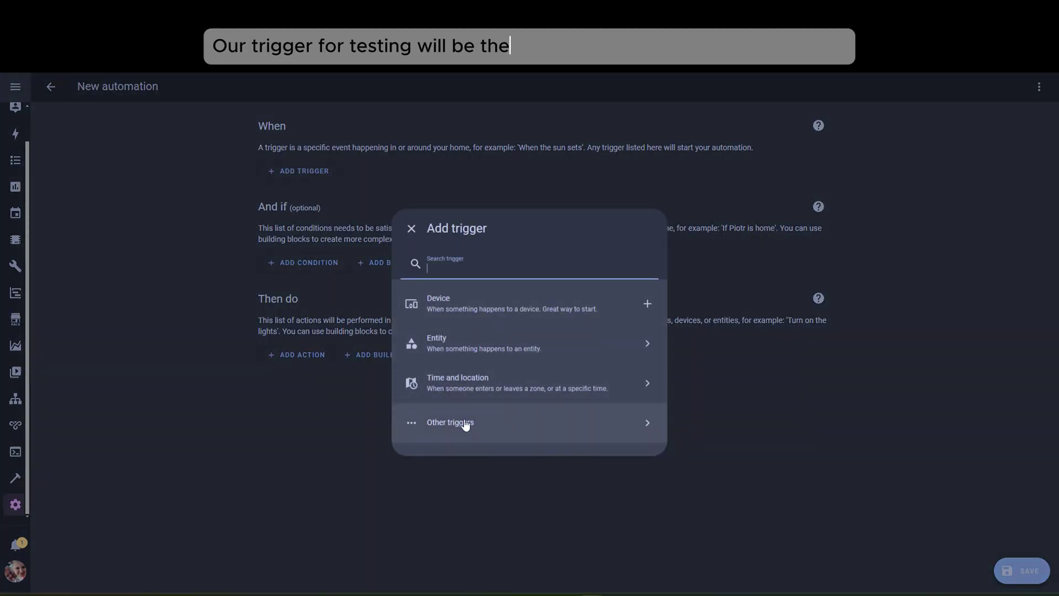
click(465, 426)
click(437, 395)
click(307, 157)
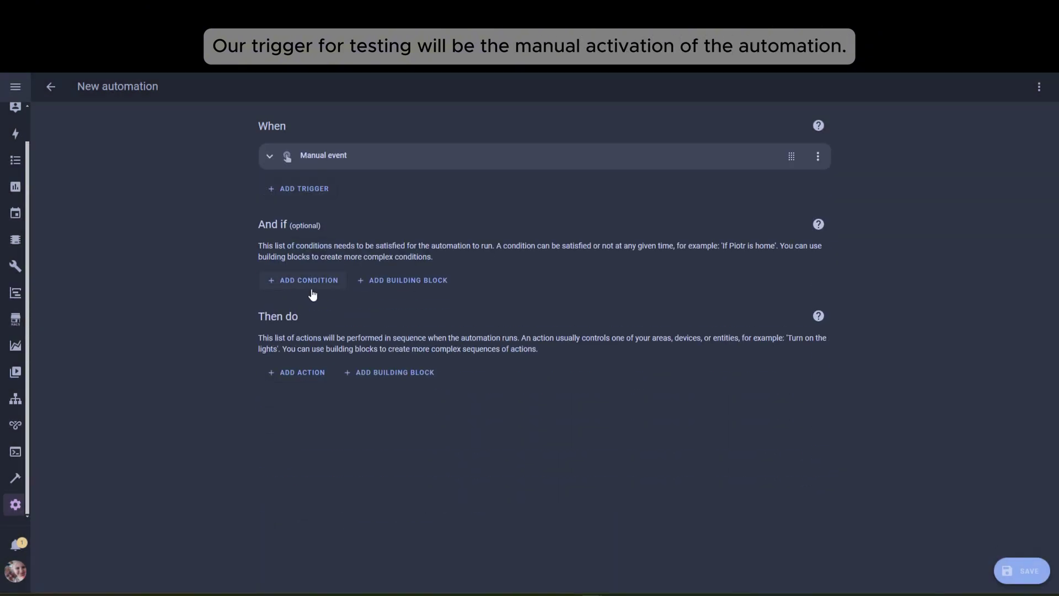
click(297, 375)
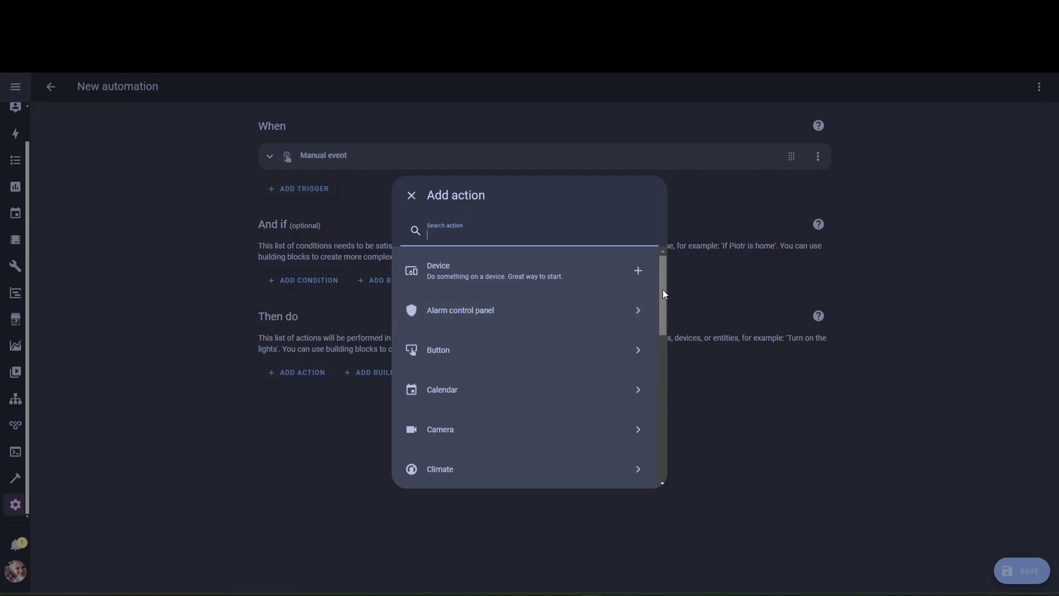
Add a Perform action step set to Conversation: Process
drag(662, 299, 616, 458)
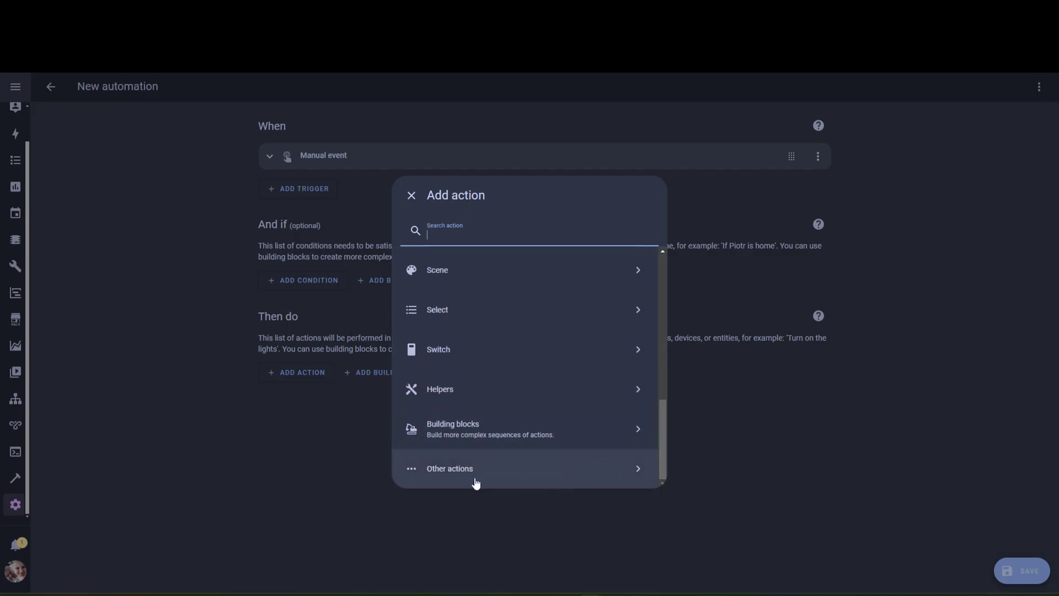
click(471, 480)
click(444, 310)
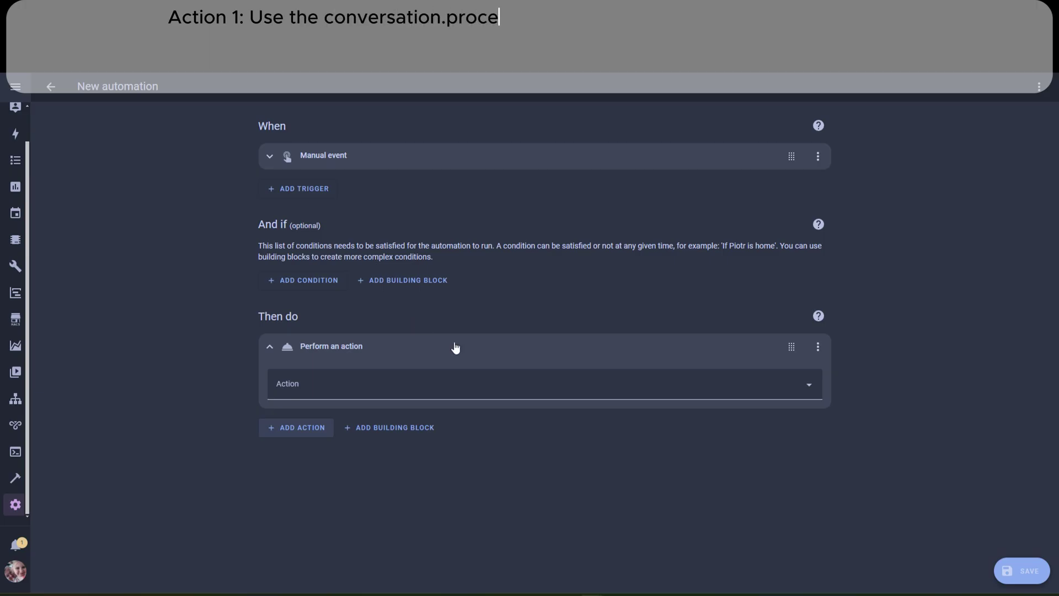
click(519, 383)
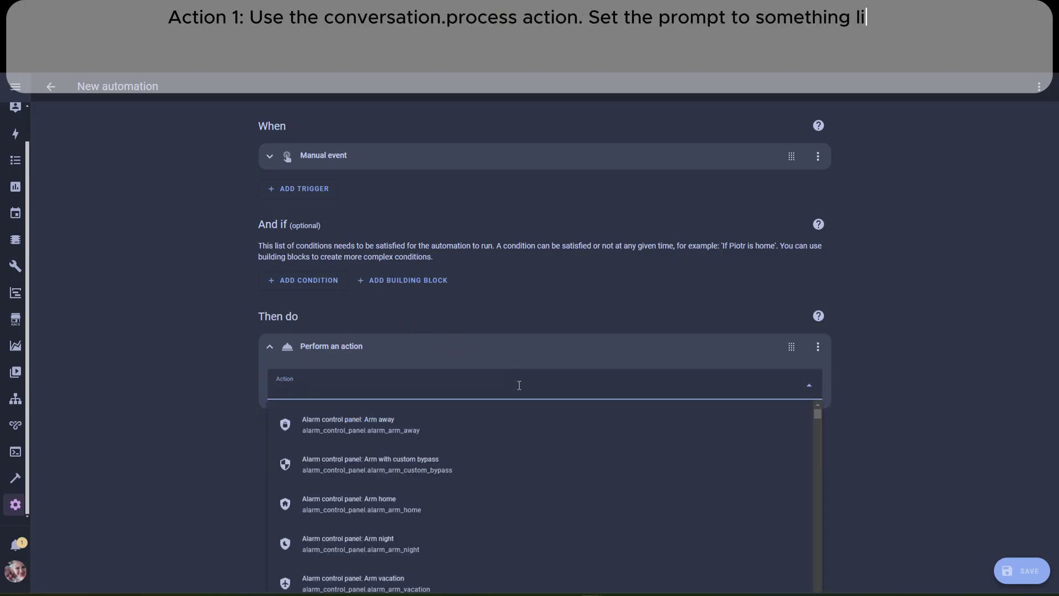
text(ligh)
key(BackSpace)
key(BackSpace)
key(BackSpace)
key(BackSpace)
text(conversation)
click(519, 422)
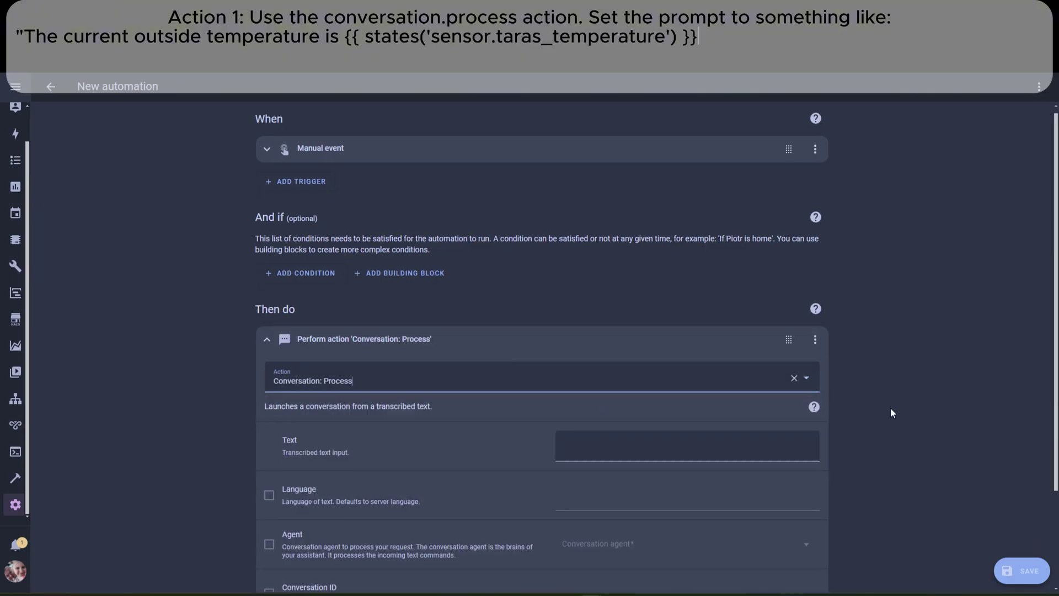
Set the agent to ChatGPT and store the reply in response variable 'agent'
scroll(892, 413, down, 2)
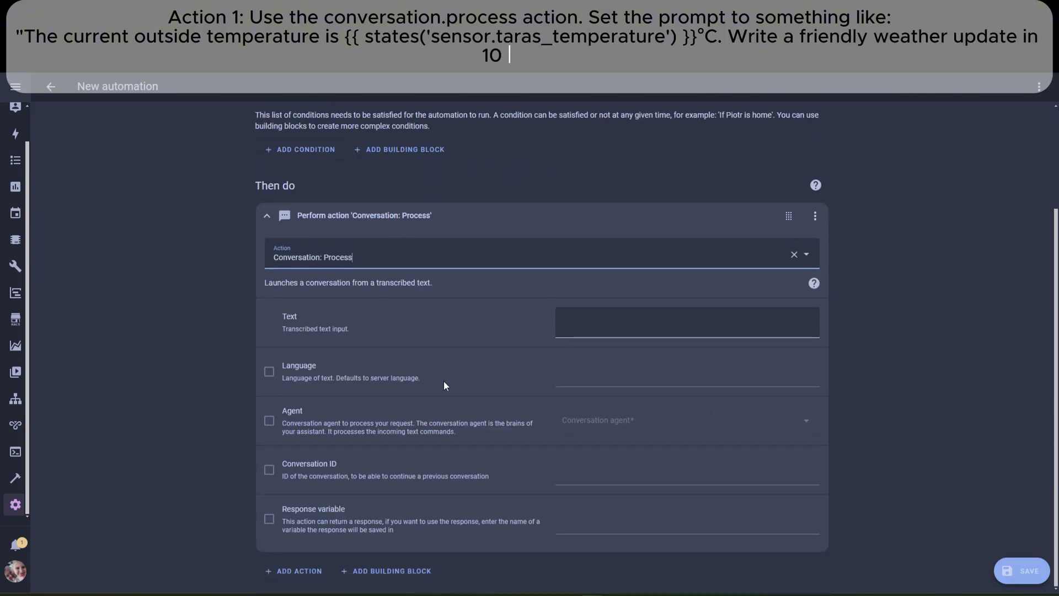
click(269, 421)
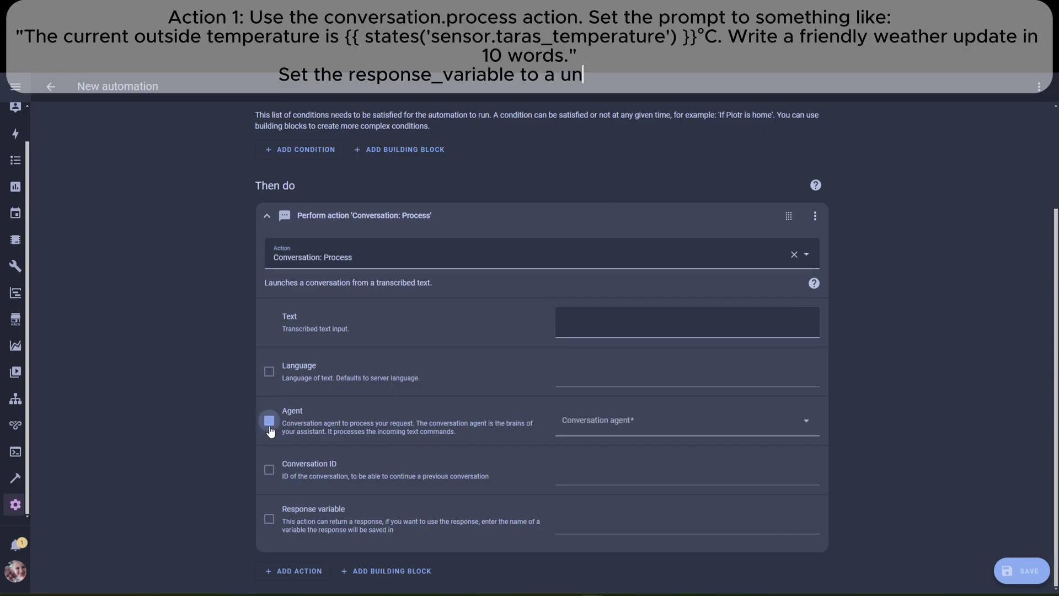
click(618, 433)
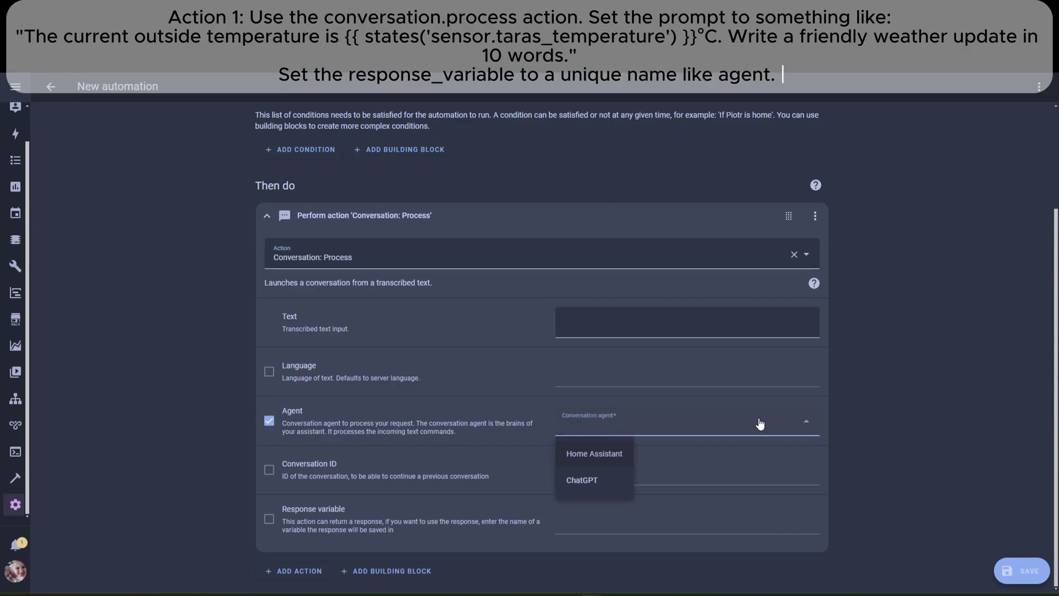
click(594, 484)
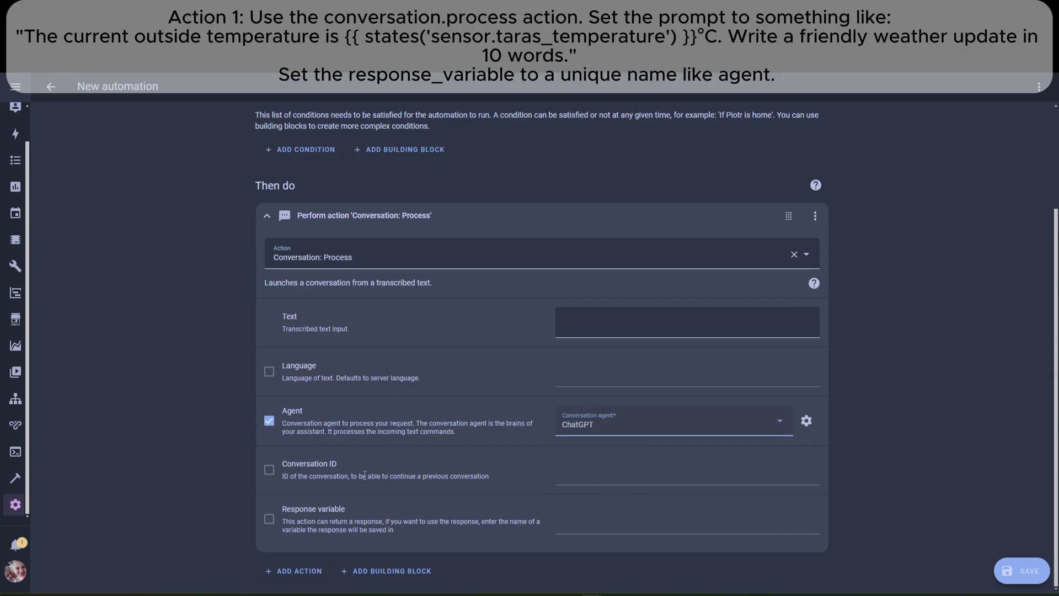
click(269, 519)
click(617, 512)
text(gent)
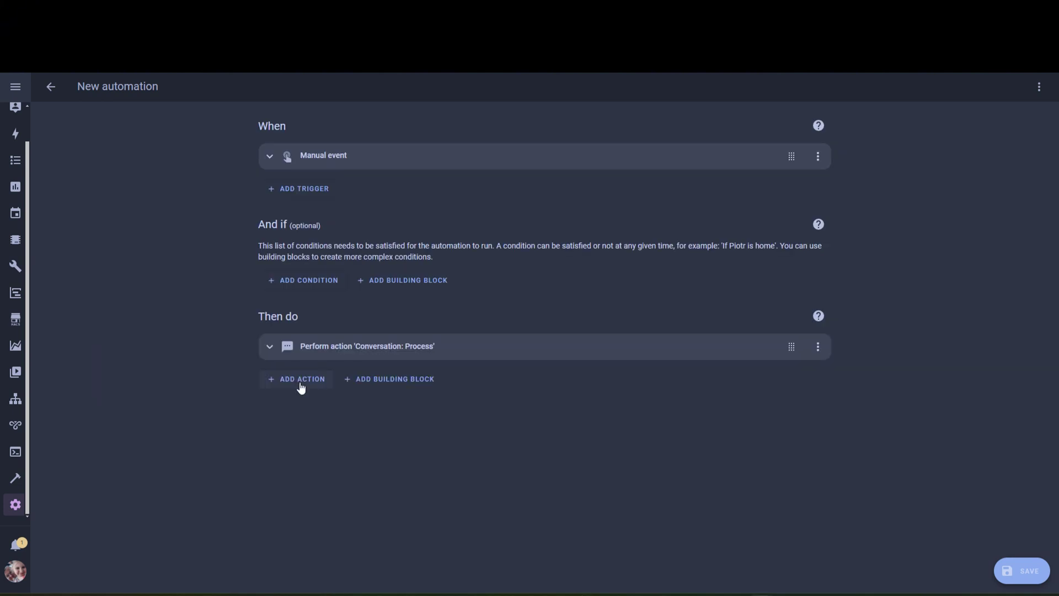
Add a second action, Notifications: Send a notification, found by searching 'notify'
click(301, 381)
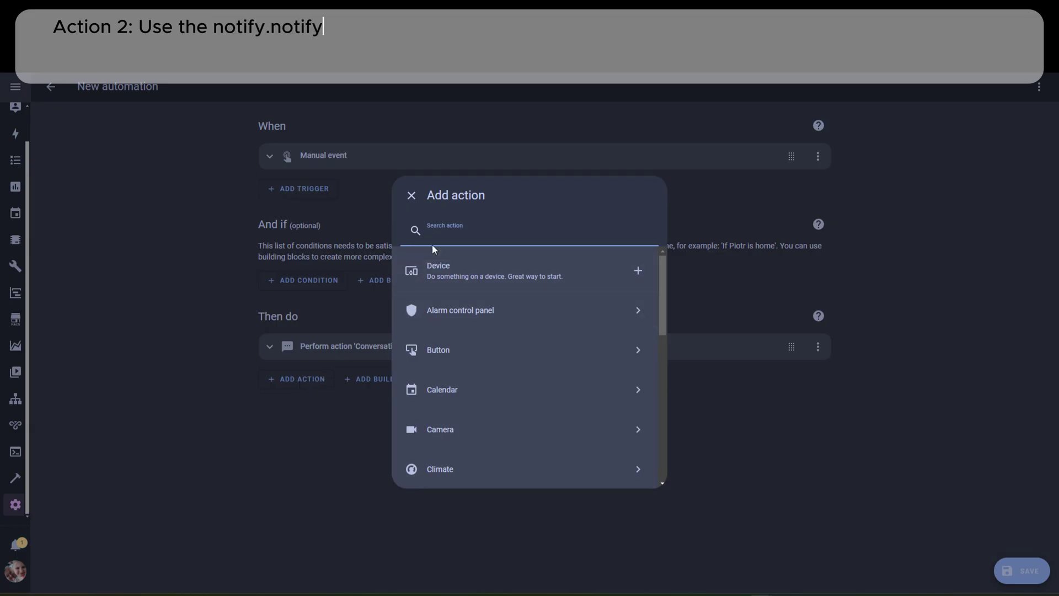
scroll(463, 408, down, 2)
scroll(465, 436, down, 4)
scroll(466, 436, down, 3)
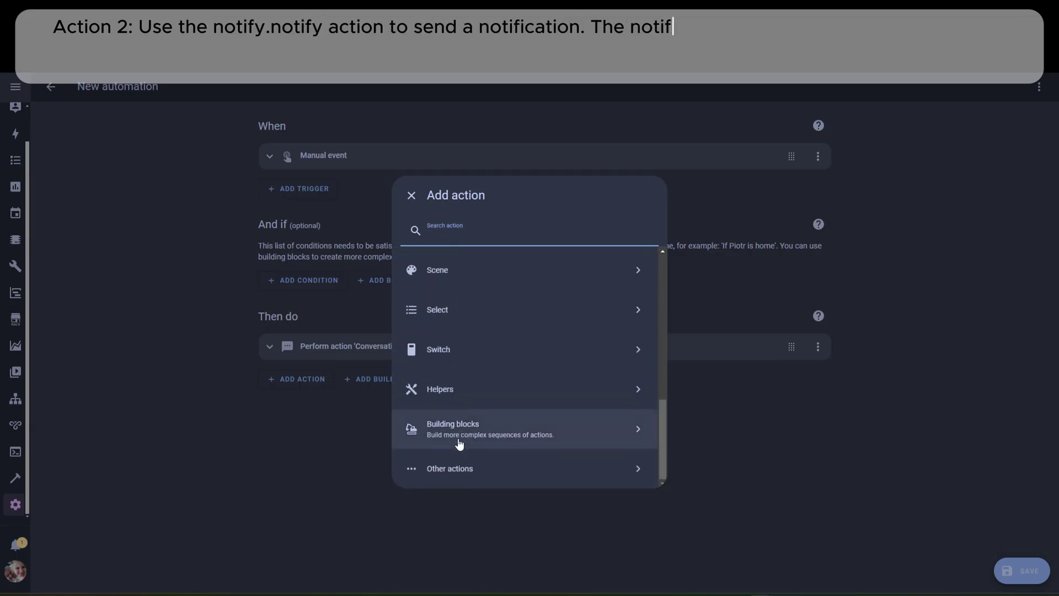
click(458, 472)
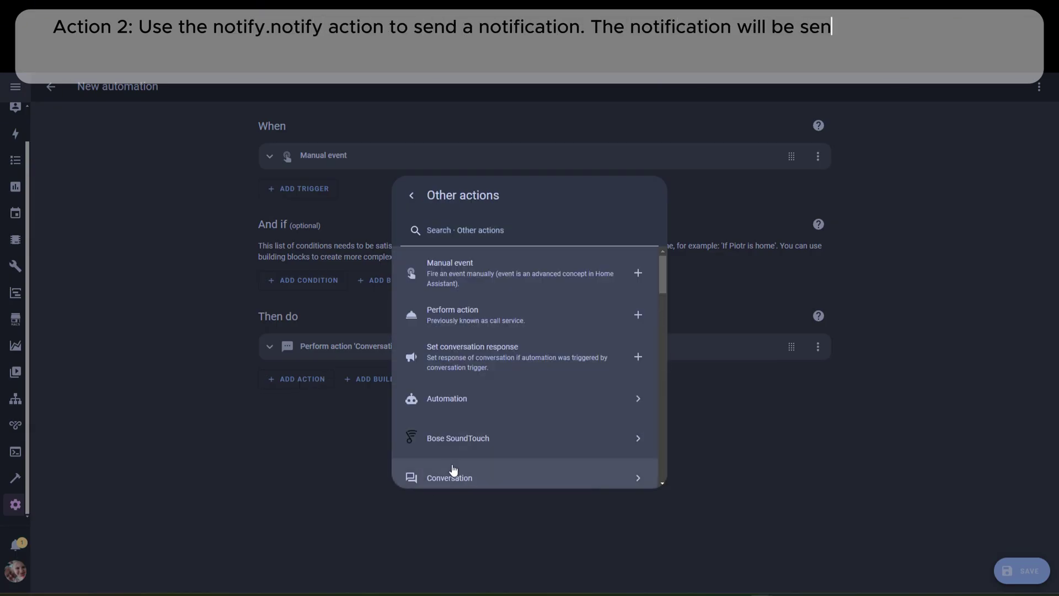
click(442, 312)
click(359, 419)
text(n)
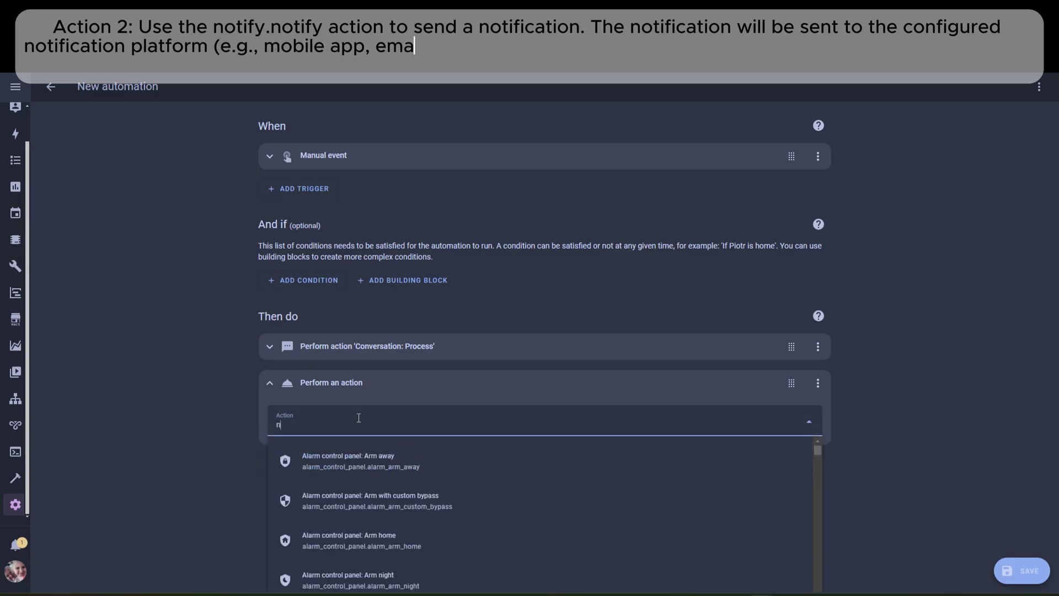
text(otify)
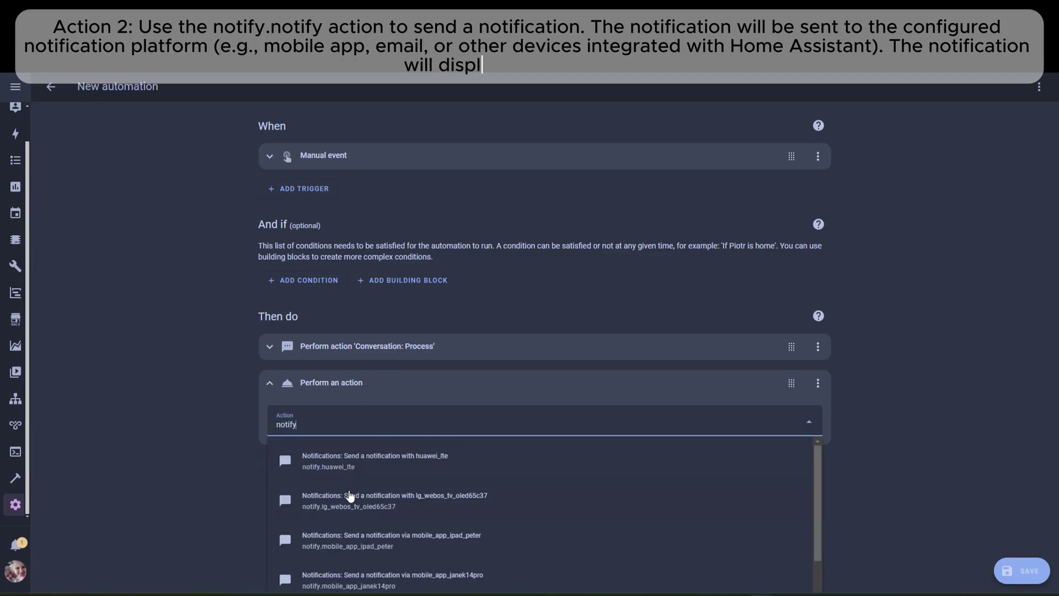
scroll(349, 530, down, 1)
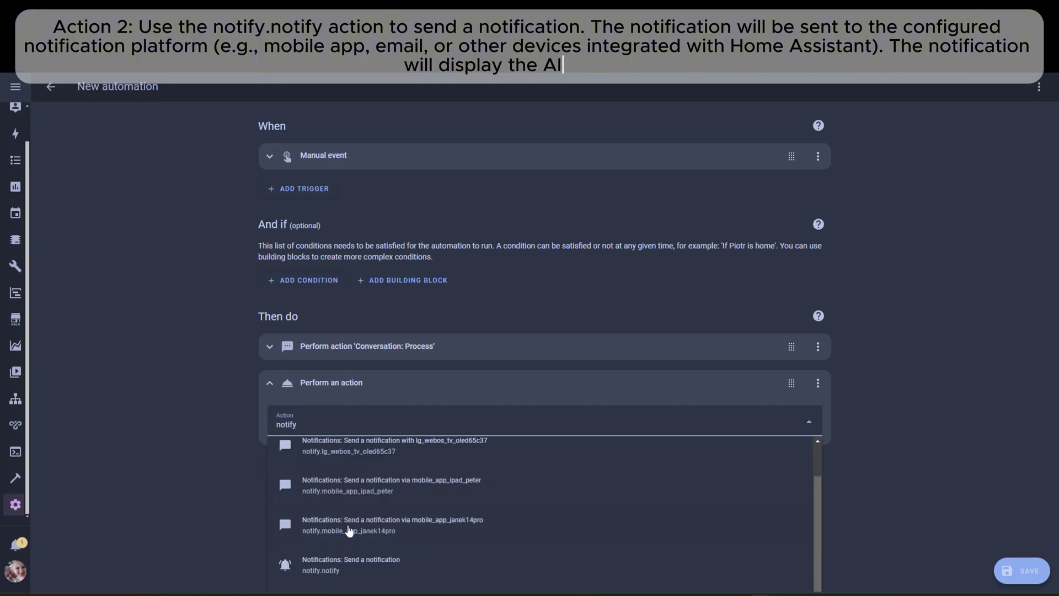
click(319, 560)
In YAML, title the notification 'Temperatura tarasu' with the ChatGPT response as its message
scroll(436, 474, down, 2)
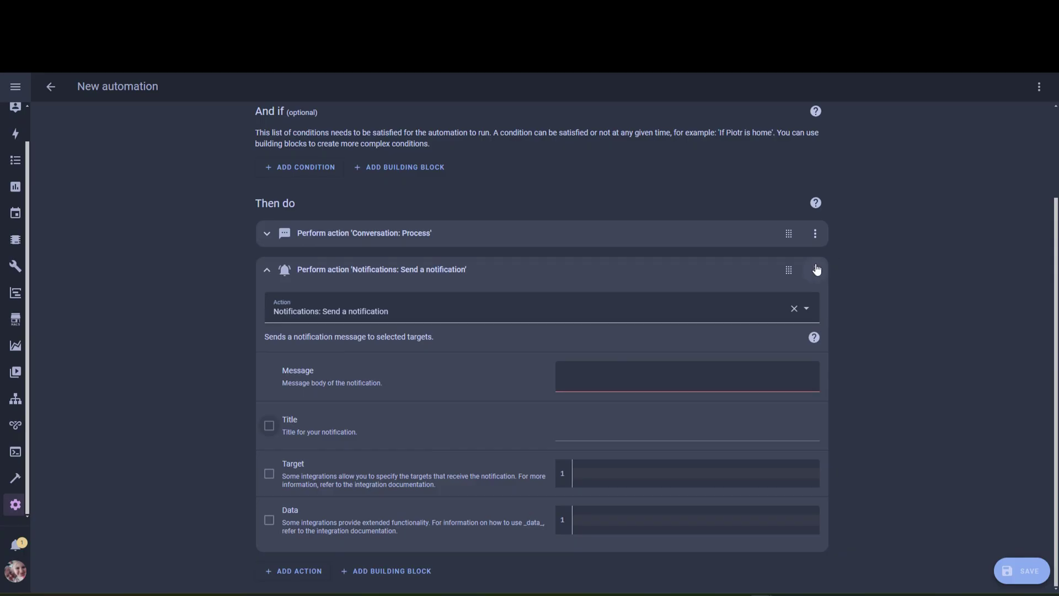
click(816, 269)
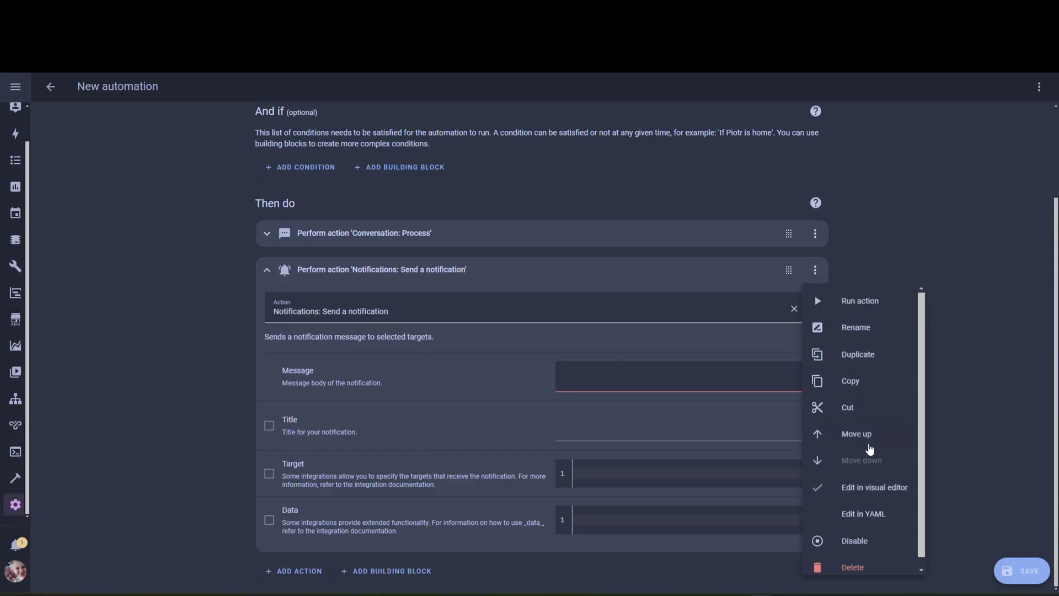
scroll(870, 450, down, 1)
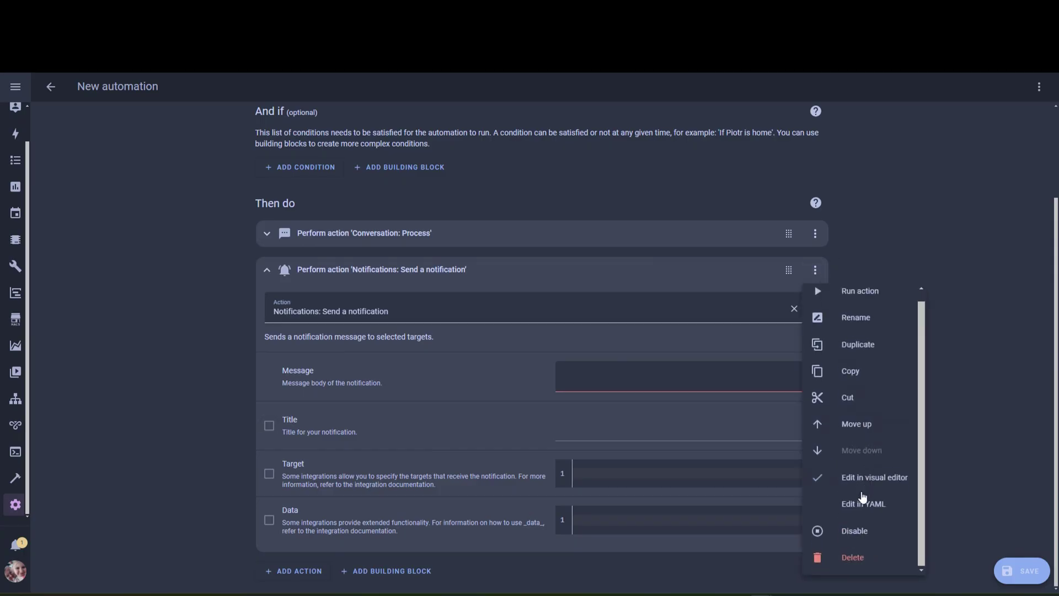
click(861, 504)
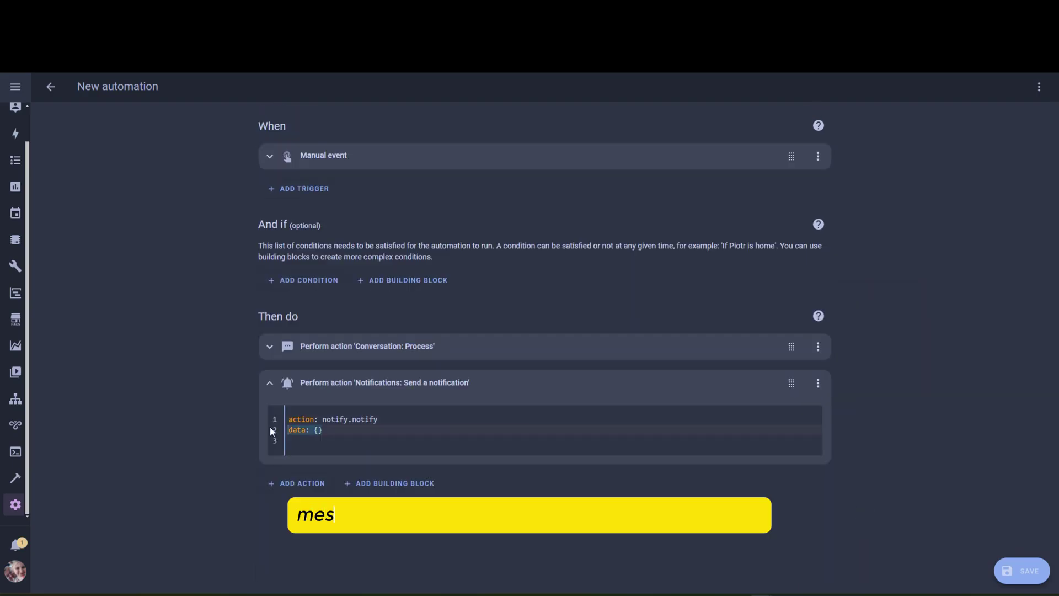
click(352, 387)
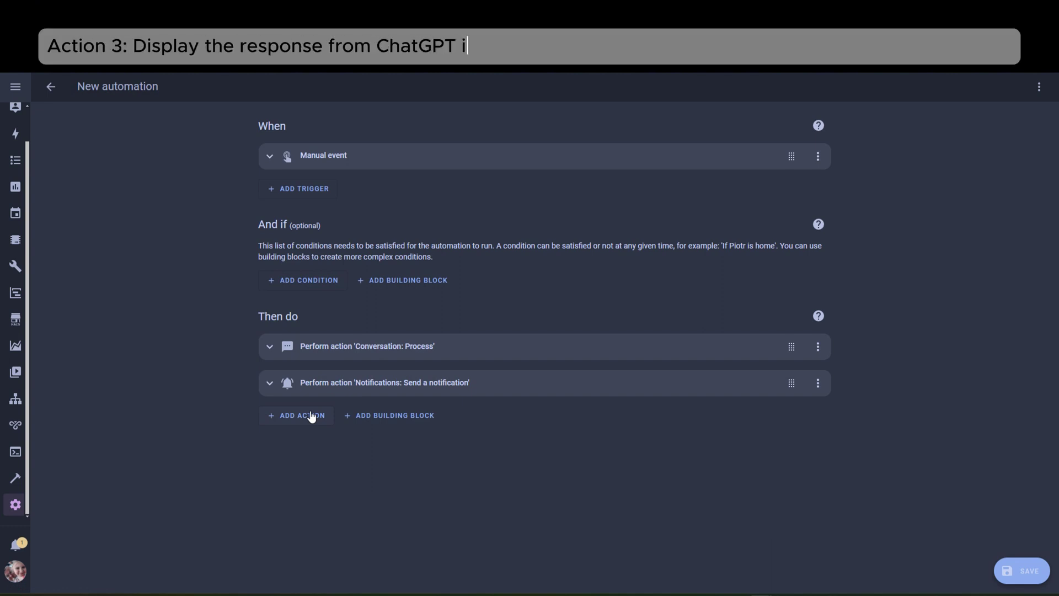
Add a third action, Input text: Set, targeting the AI response helper
click(312, 417)
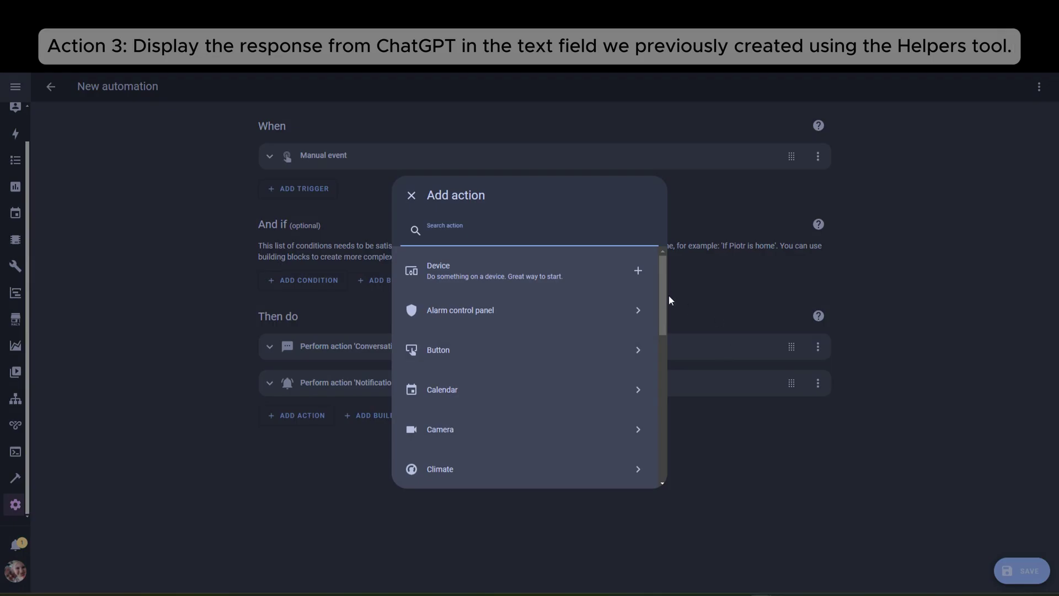
drag(665, 304, 670, 440)
click(450, 393)
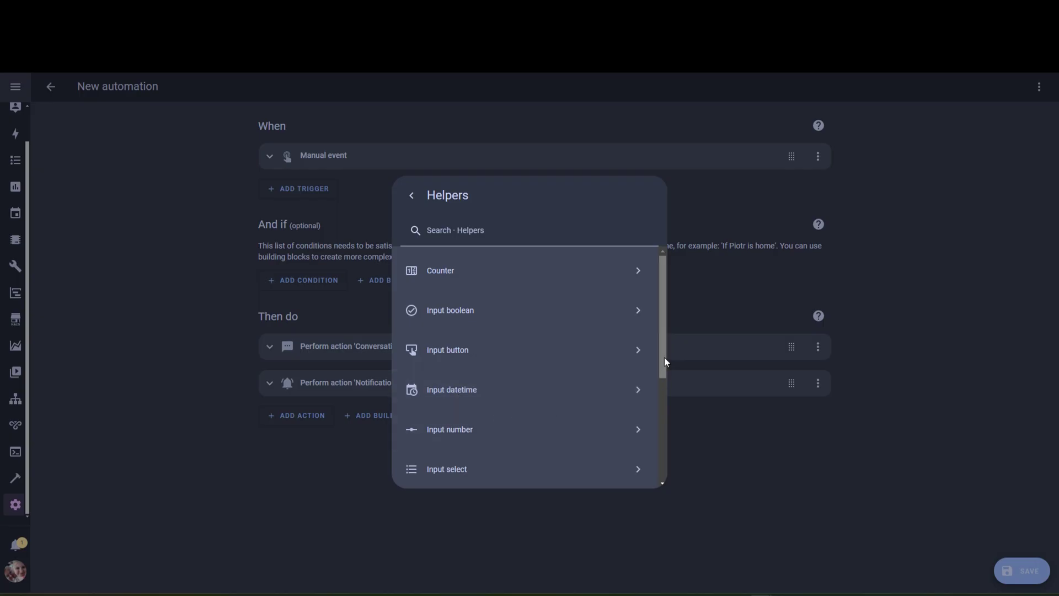
drag(662, 367, 659, 449)
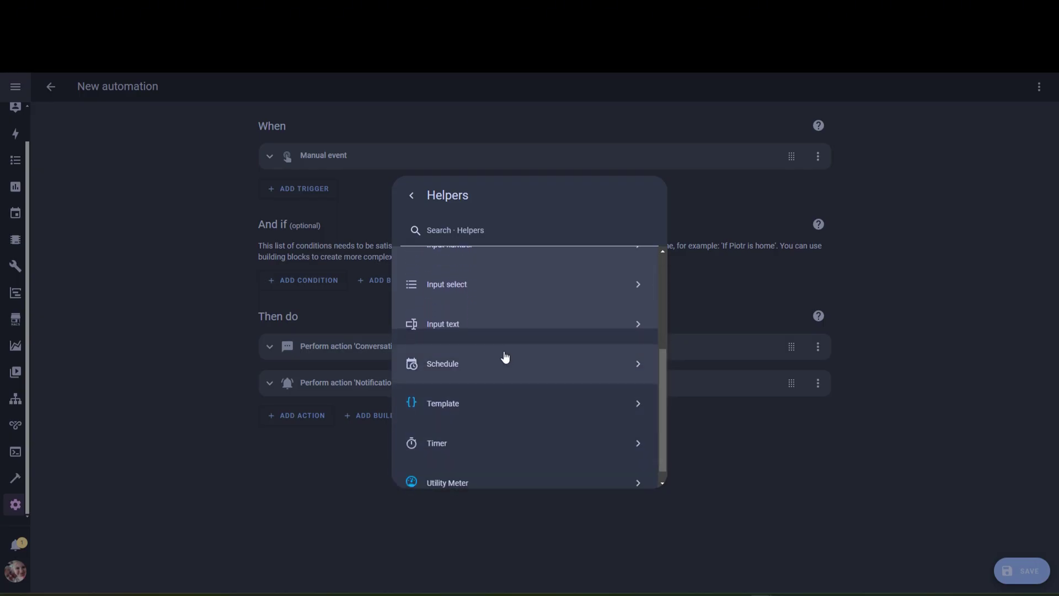
click(478, 330)
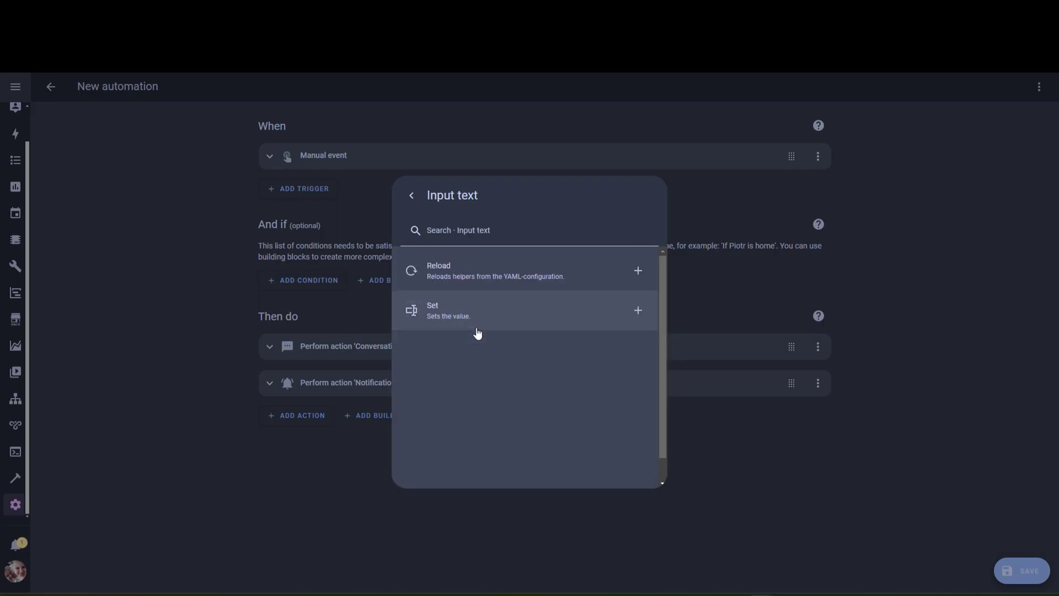
click(439, 312)
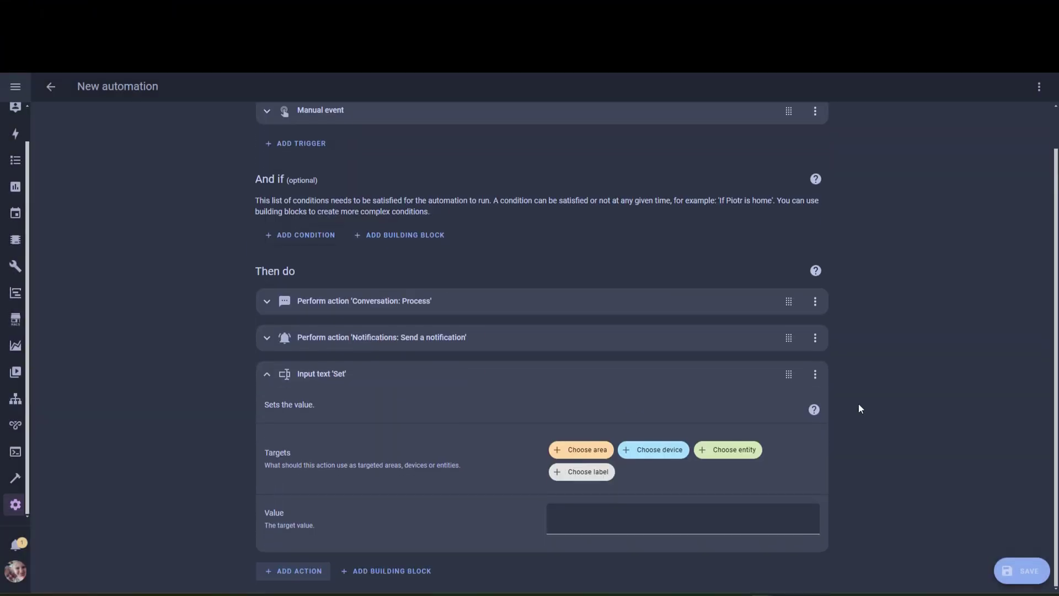
click(745, 454)
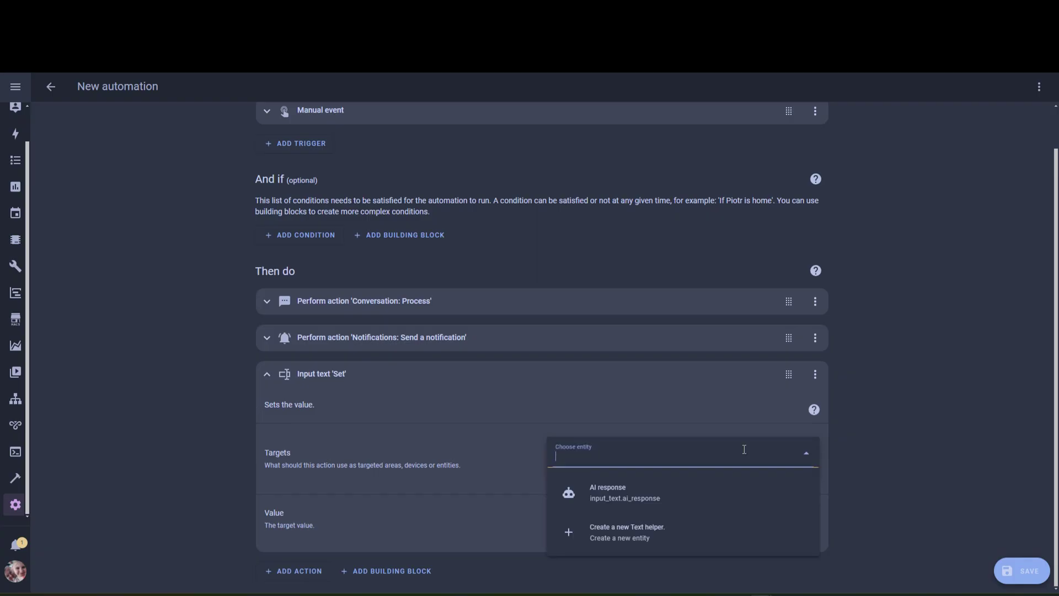
click(619, 499)
In YAML, set its value to {{ agent.response.speech.plain.speech }} and remove the empty data line
click(815, 374)
click(862, 320)
drag(438, 499, 261, 485)
text(target:   entity_id: input_text.ai_response data:   value: "{{ agent.response.speech.plain.speech }}")
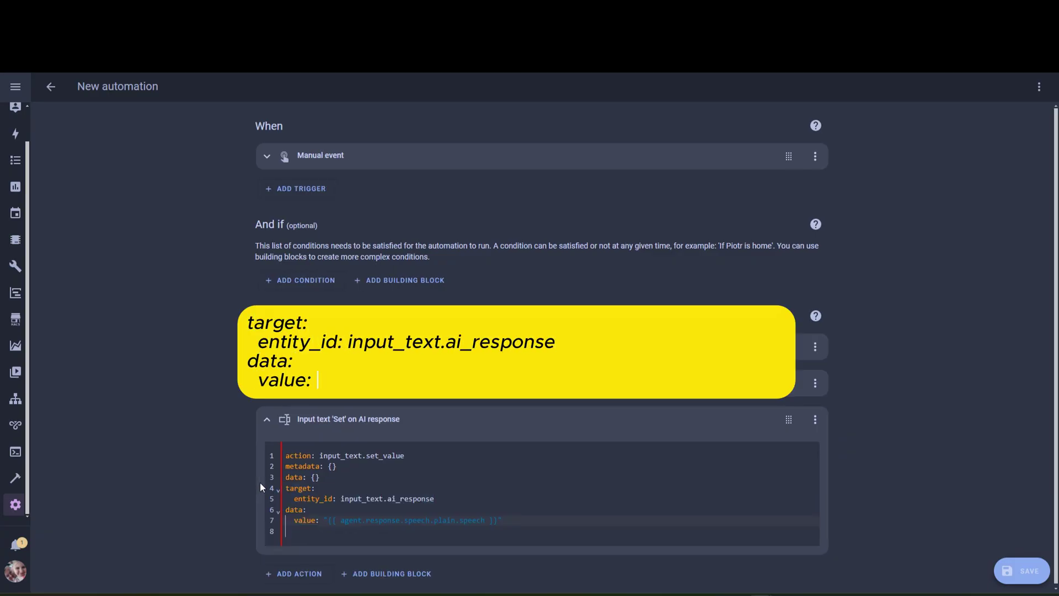
drag(320, 476, 277, 476)
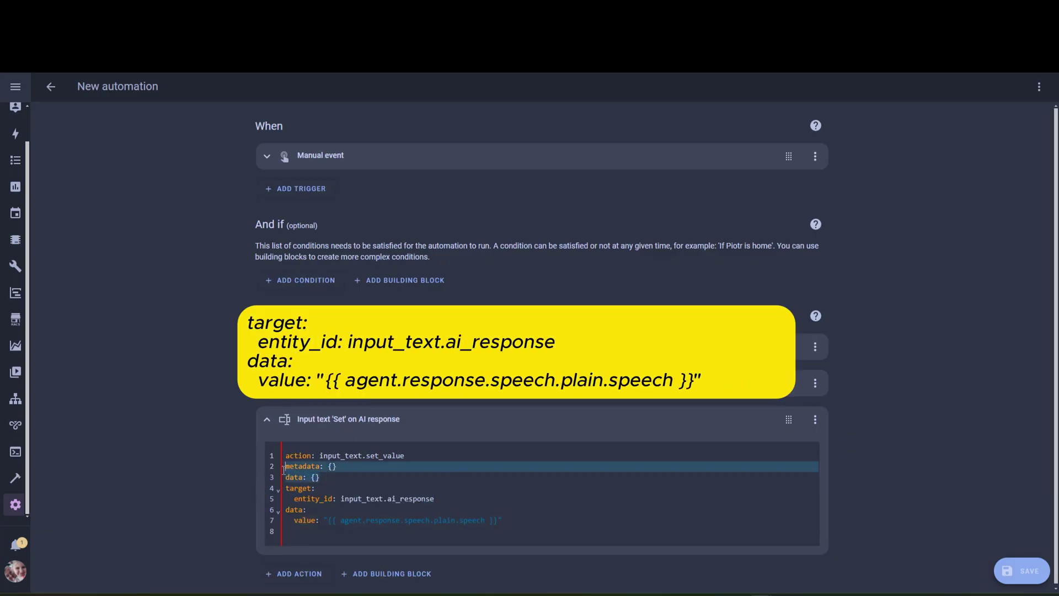
right_click(282, 485)
click(329, 476)
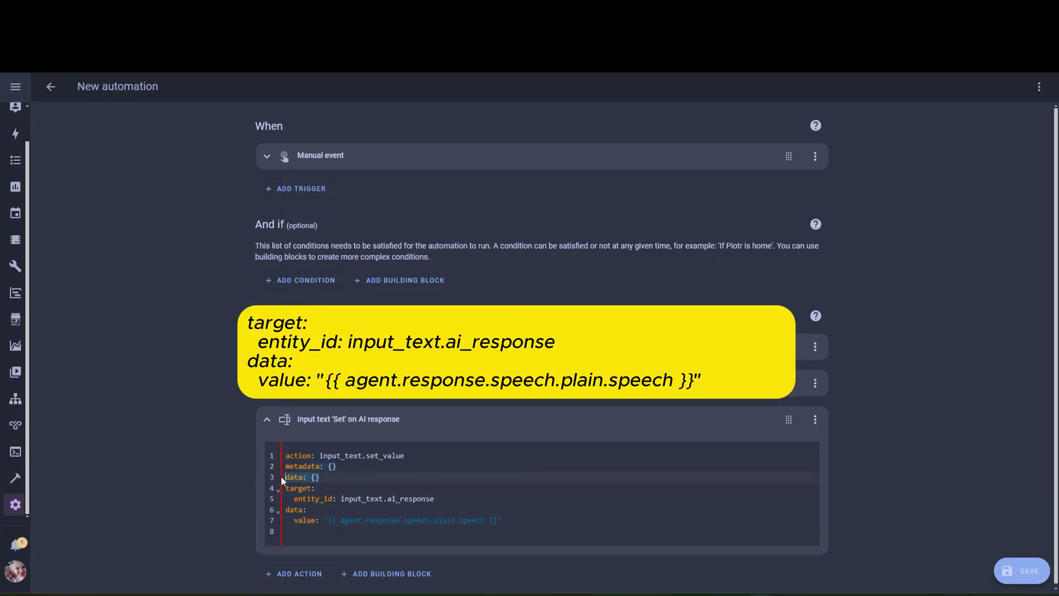
key(BackSpace)
key(Delete)
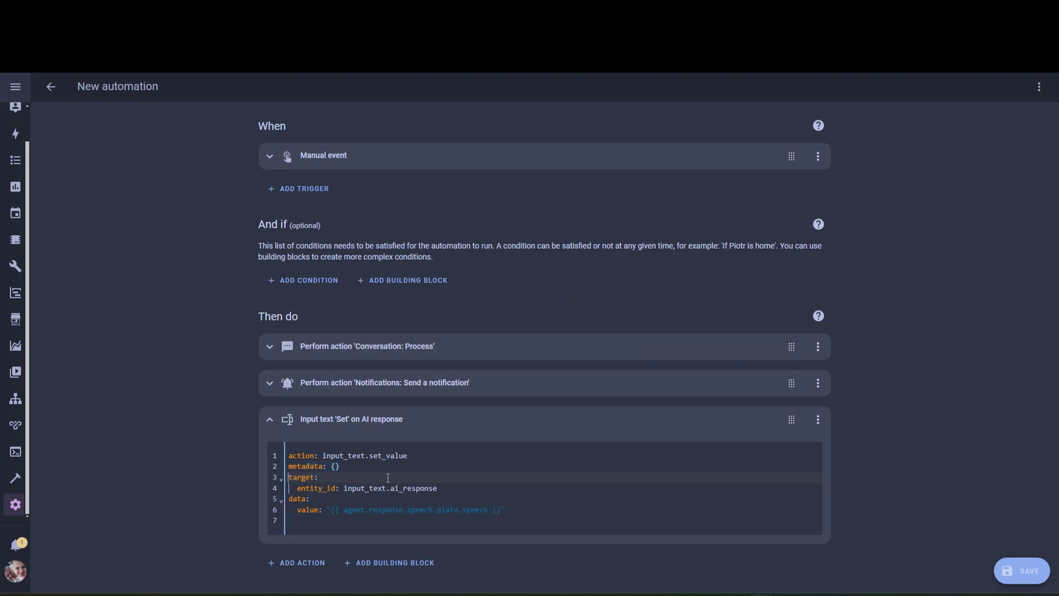
click(399, 511)
click(266, 426)
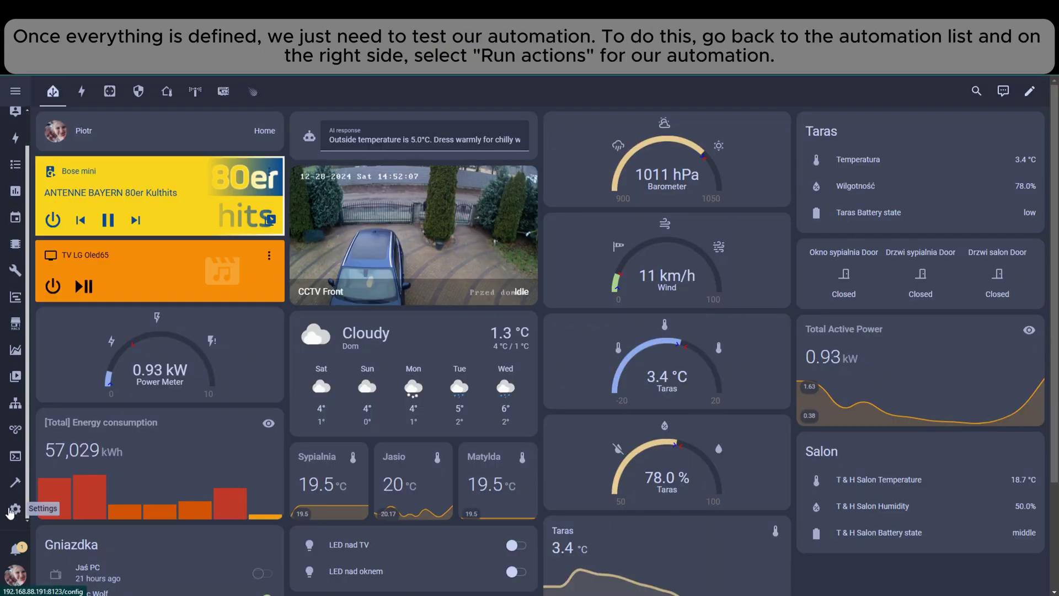
Run the AI test automation's actions manually from the Settings automations list
click(12, 511)
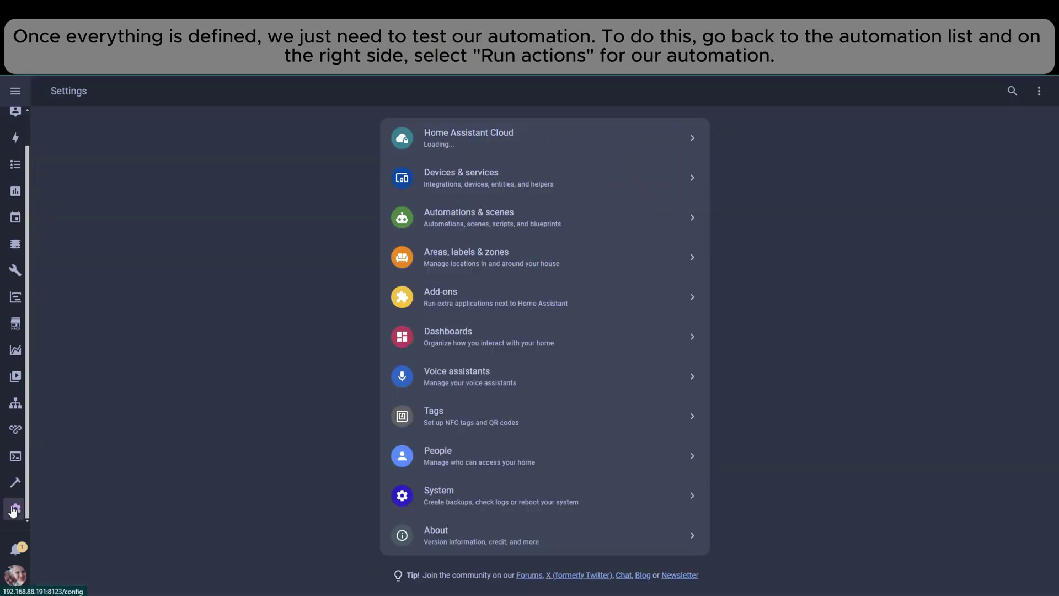
click(445, 218)
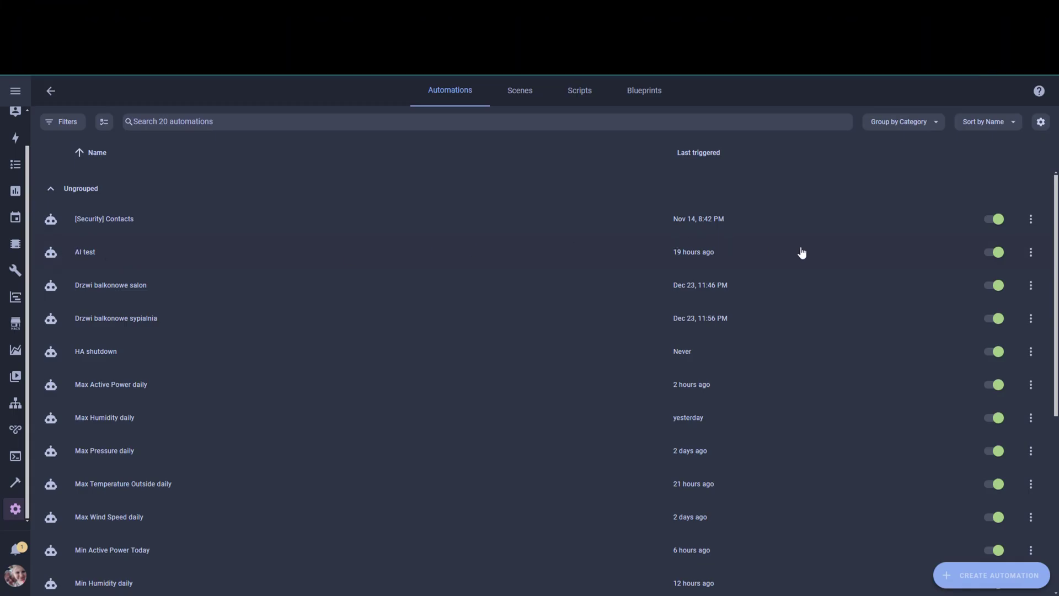
click(1027, 253)
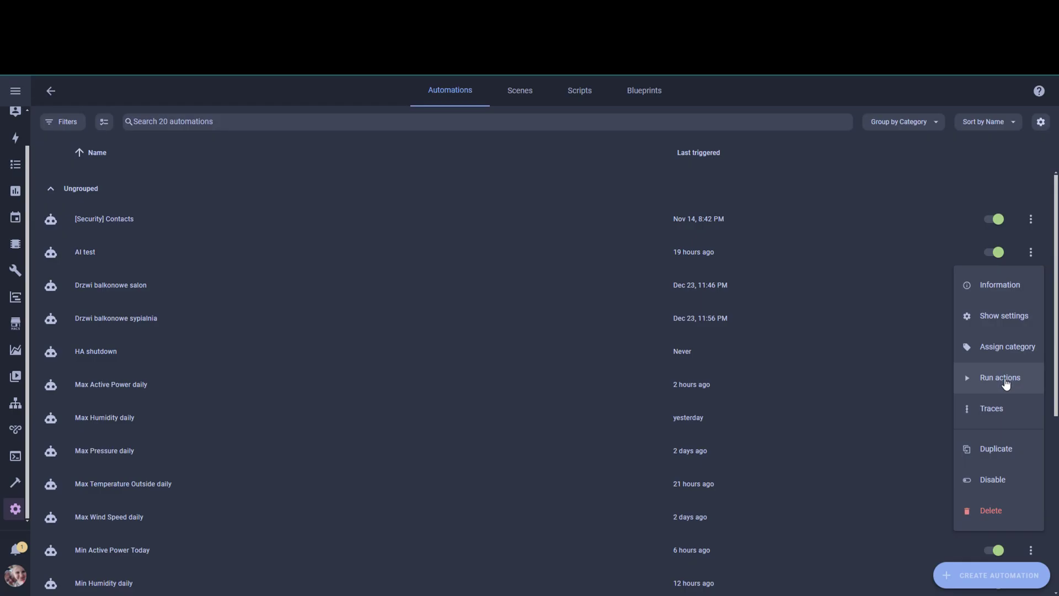
click(1005, 384)
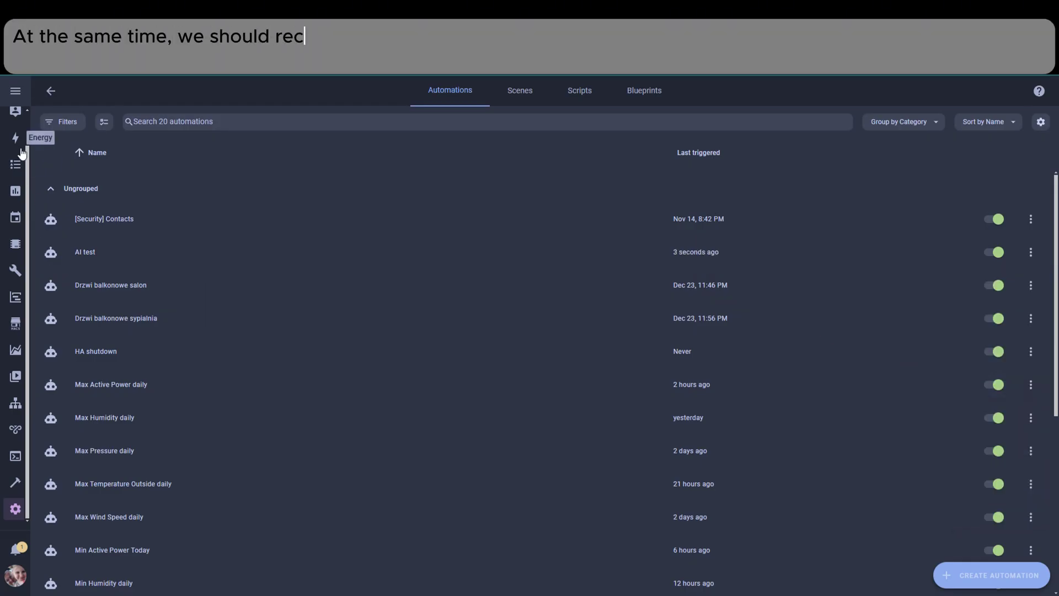
On Overview, check the AI response card reads "It's chilly outside at 3.4°C. Stay warm!"
scroll(17, 141, up, 1)
click(21, 127)
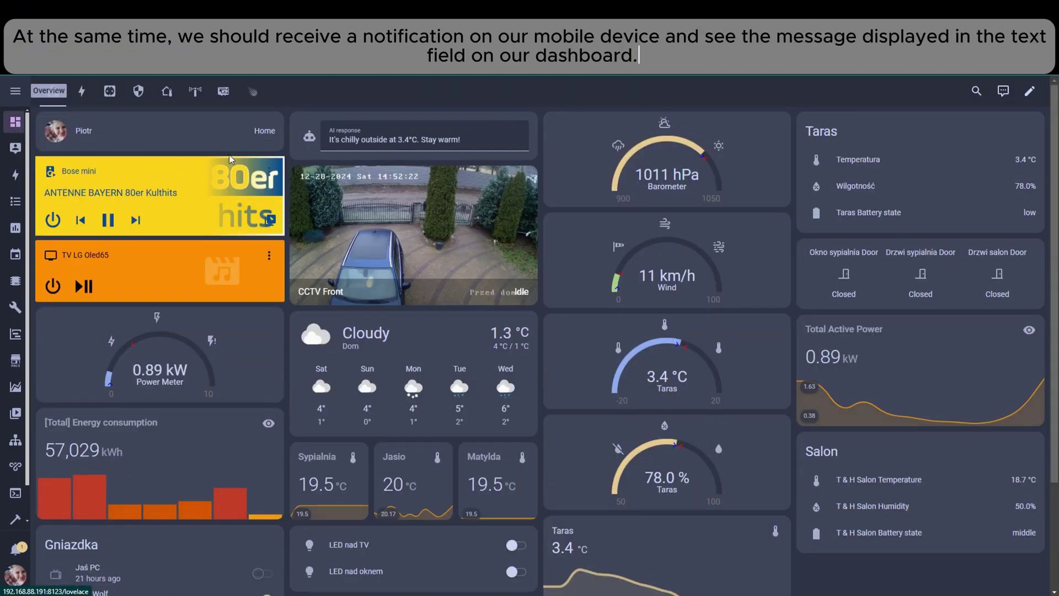
drag(472, 137, 336, 140)
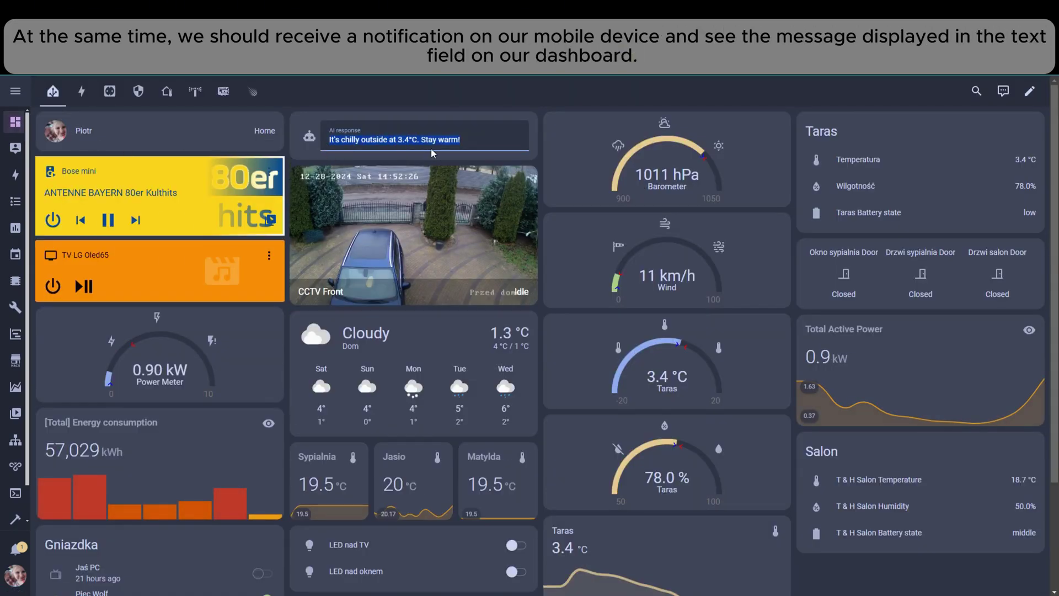
click(484, 140)
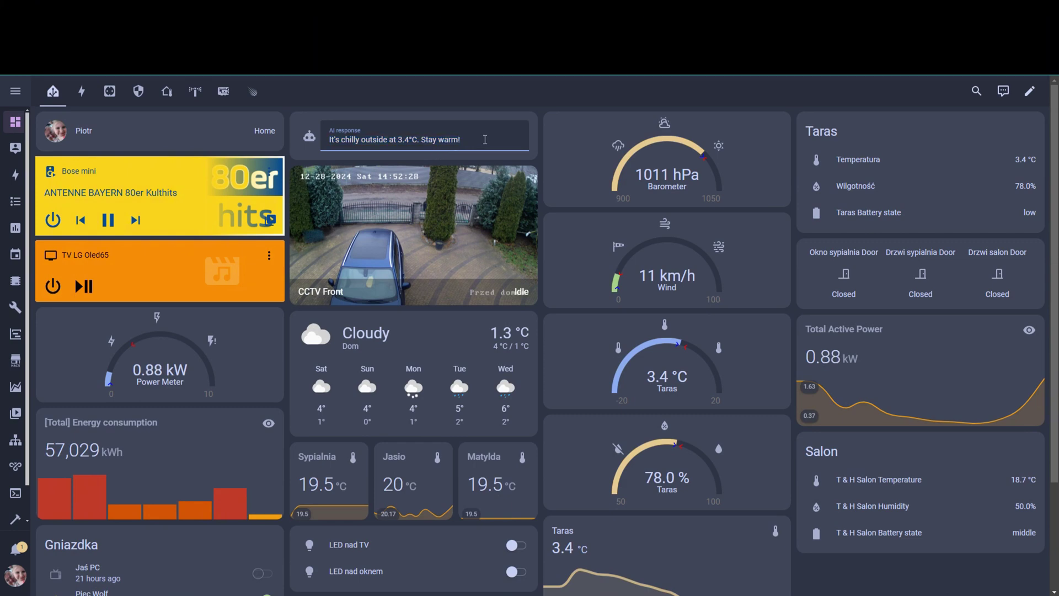